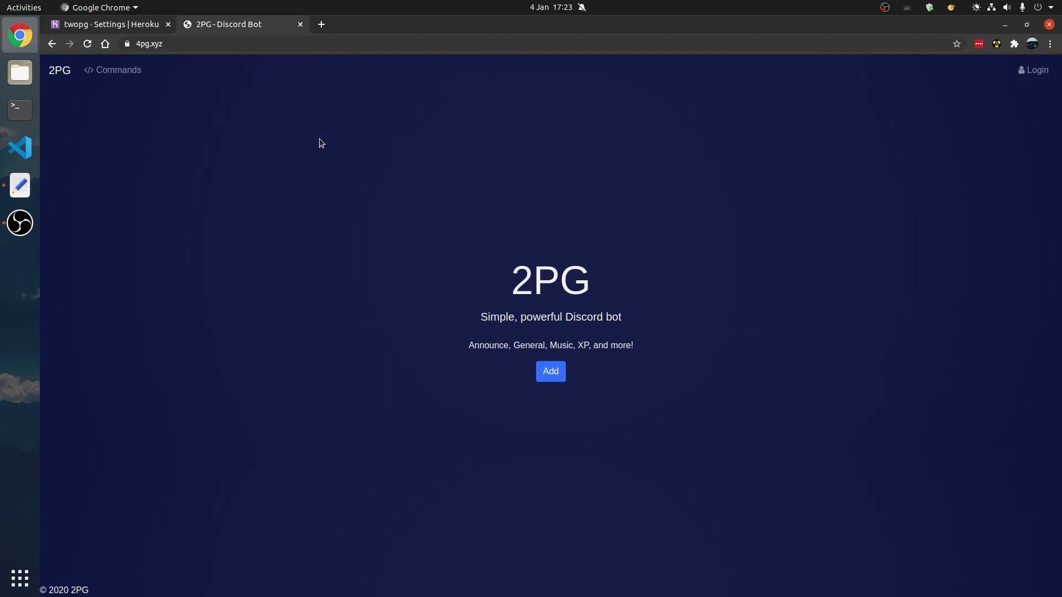
- Reload 4pg.xyz and its Commands page to confirm the 2PG bot site loads, then return home
left_click(219, 43)
key("ctrl+c")
key("Return")
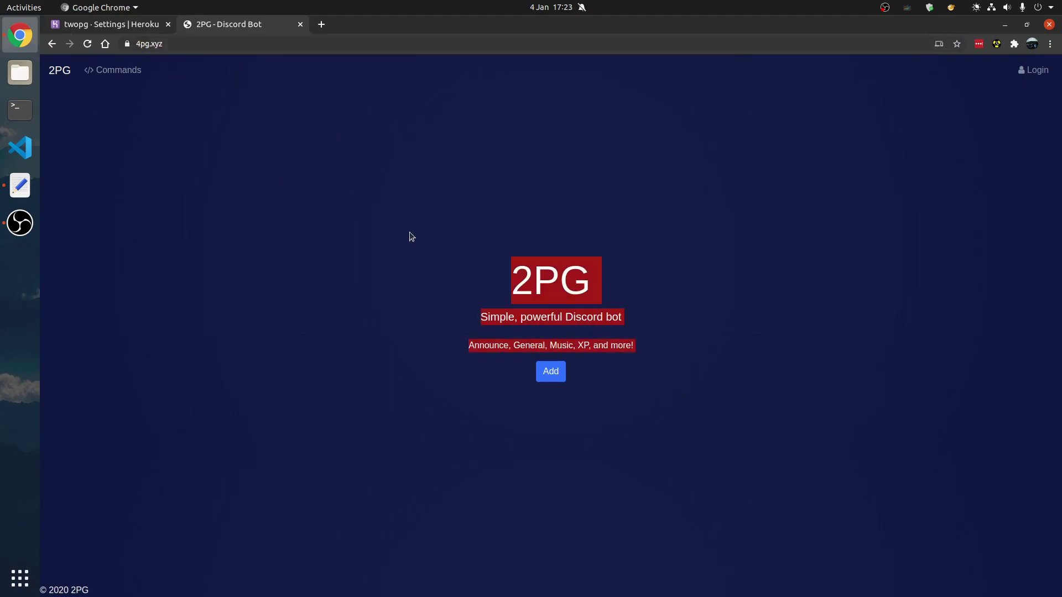
left_click(116, 70)
key("ctrl+l")
key("Return")
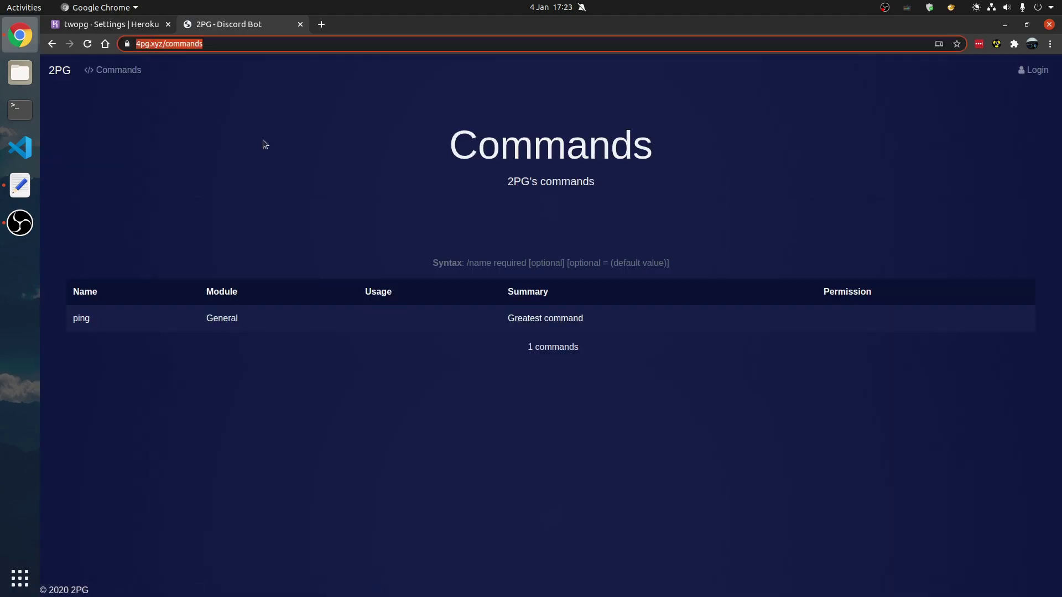
left_click(60, 70)
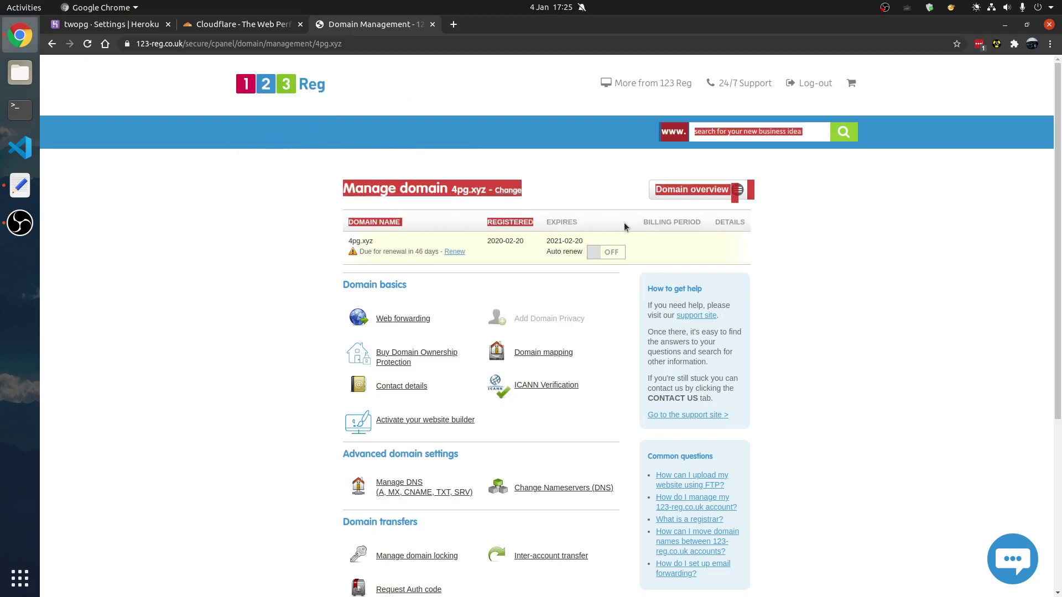
- Look over the 123-reg Domain Management page for 4pg.xyz
scroll(254, 193, "down", 1)
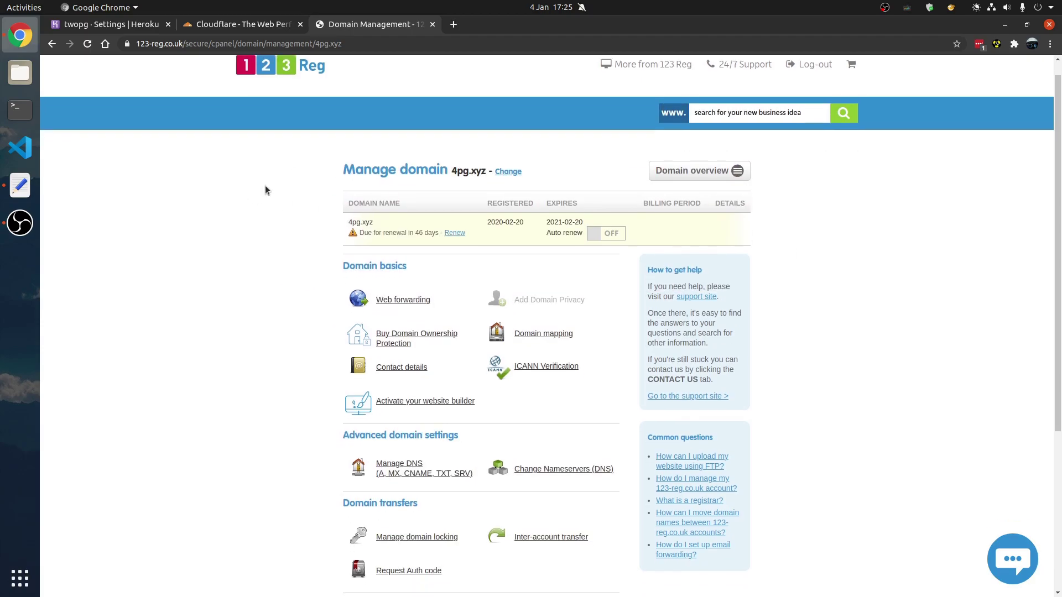
scroll(316, 159, "up", 1)
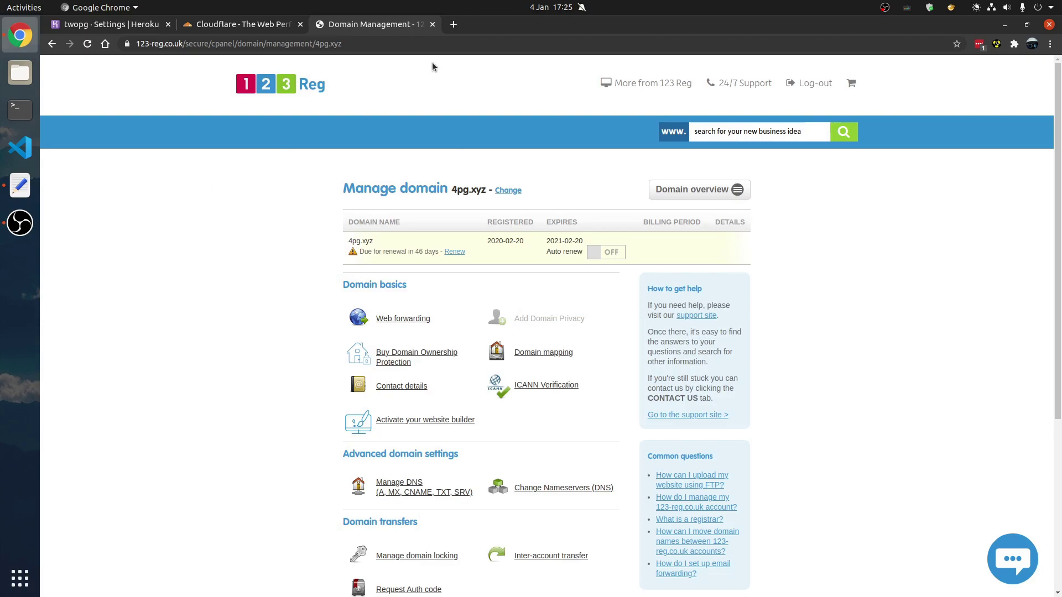
left_click(455, 25)
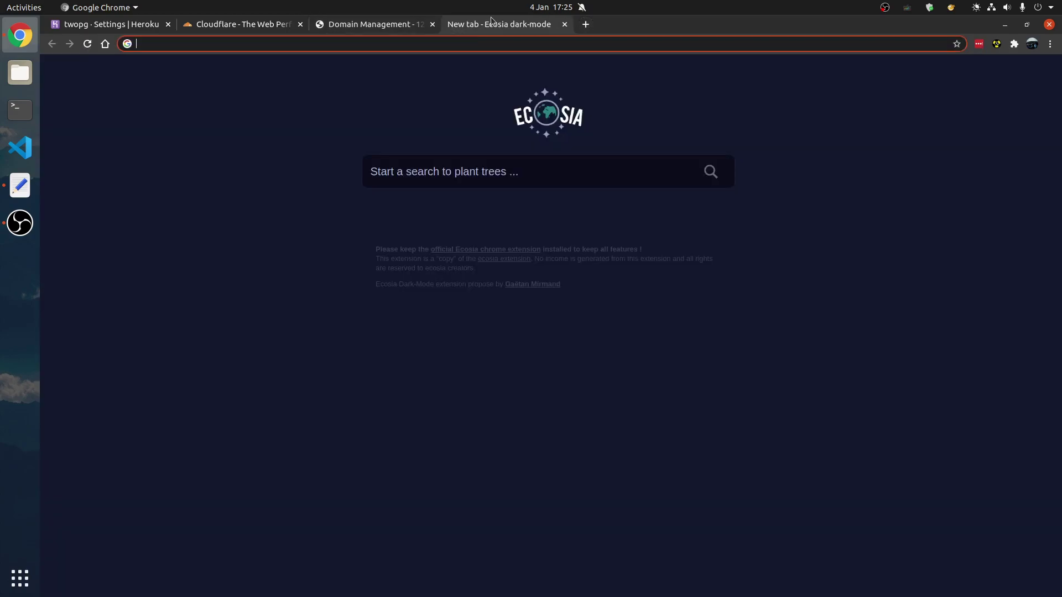
key("ctrl+w")
scroll(287, 133, "down", 3)
scroll(894, 290, "up", 3)
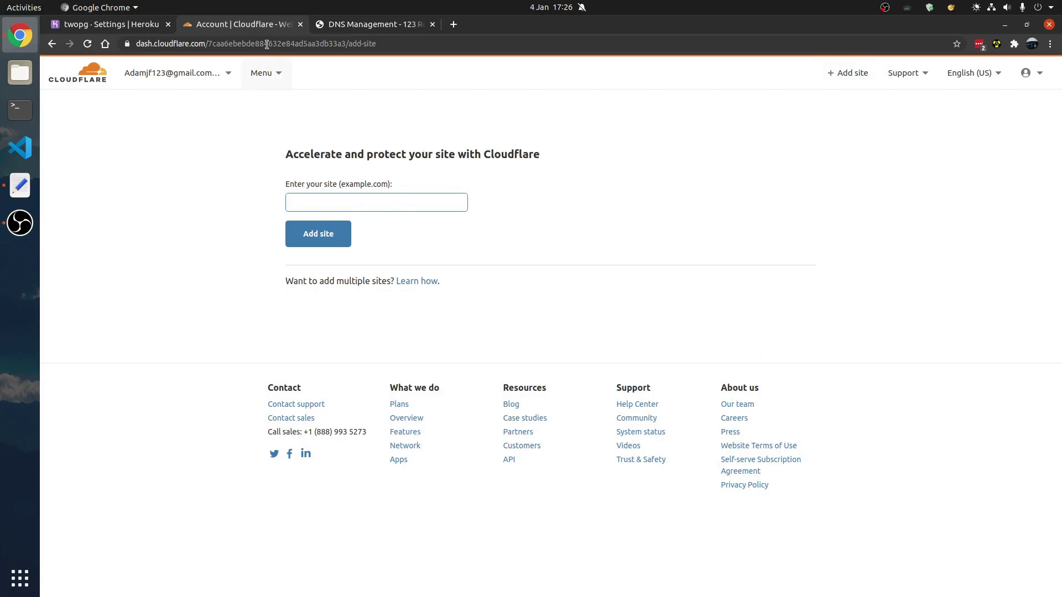
- Add 4pg.xyz as a new Cloudflare site on the Free plan
left_click(267, 45)
left_click(144, 204)
left_click_drag(578, 162, 298, 157)
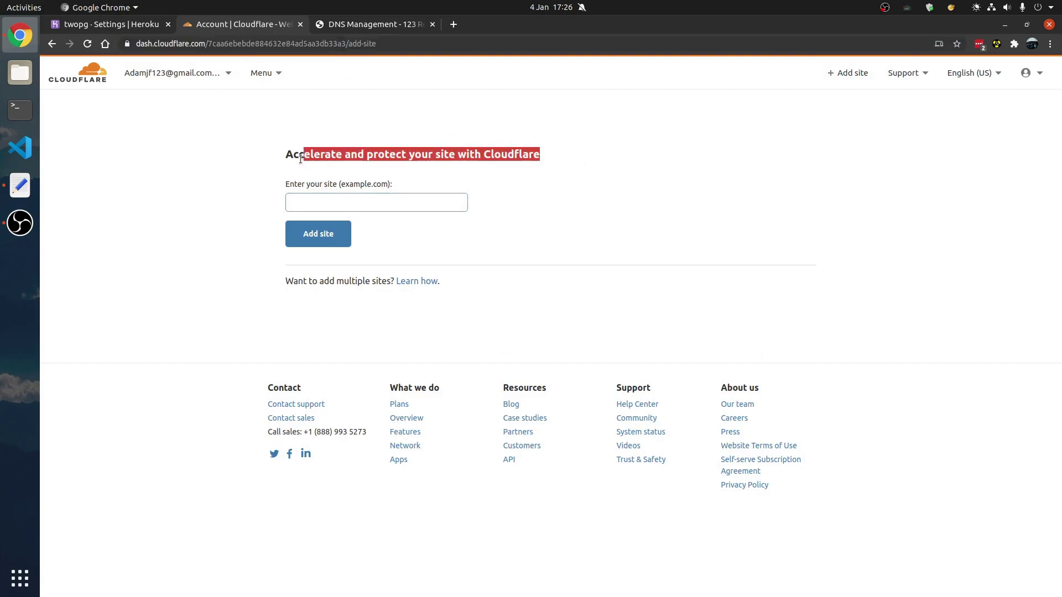
left_click(332, 202)
key("ctrl+v")
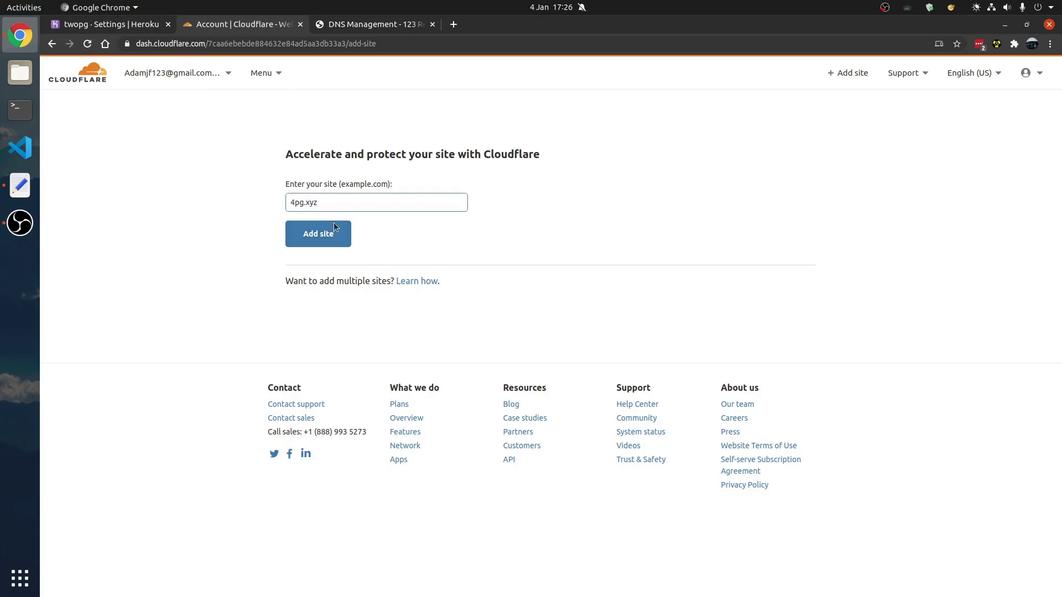
left_click(335, 228)
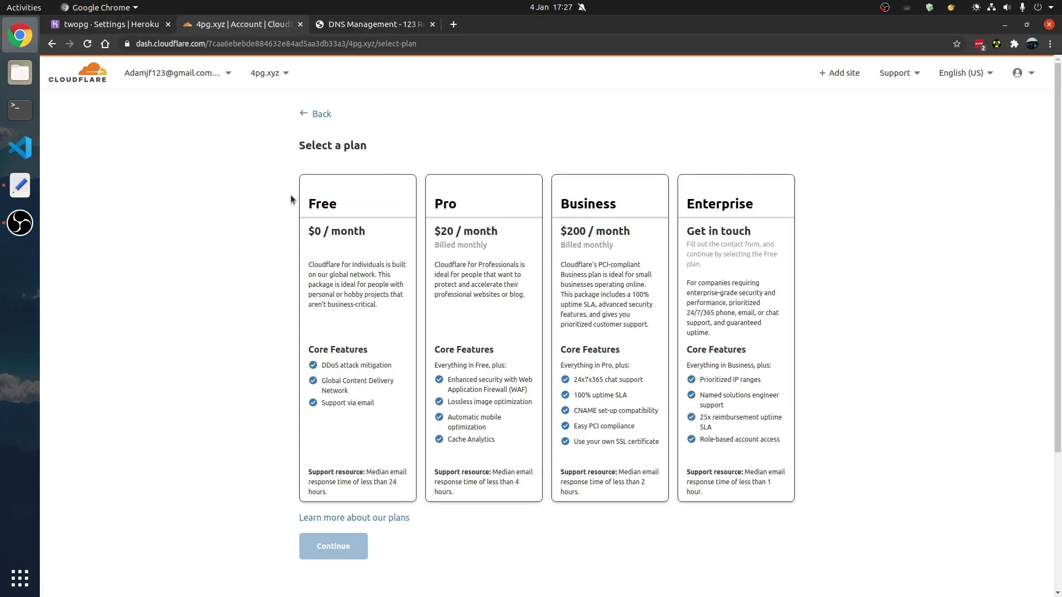
left_click(334, 324)
left_click(337, 556)
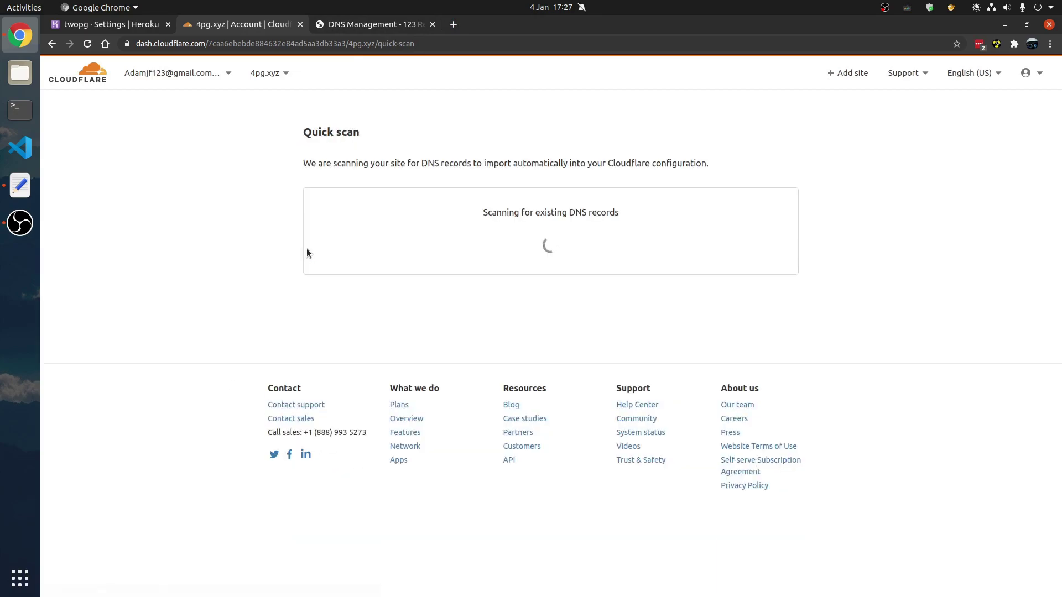
- Review and accept the scanned DNS records, then start reviewing the recommended settings
scroll(523, 297, "down", 4)
scroll(422, 282, "down", 4)
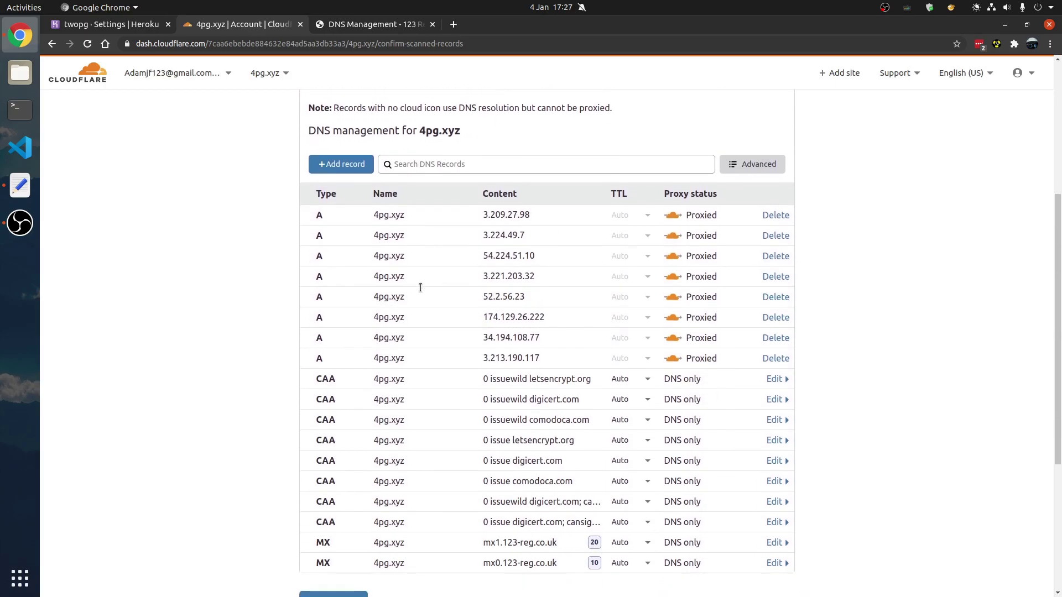
scroll(477, 360, "up", 5)
scroll(430, 302, "down", 3)
scroll(429, 303, "down", 8)
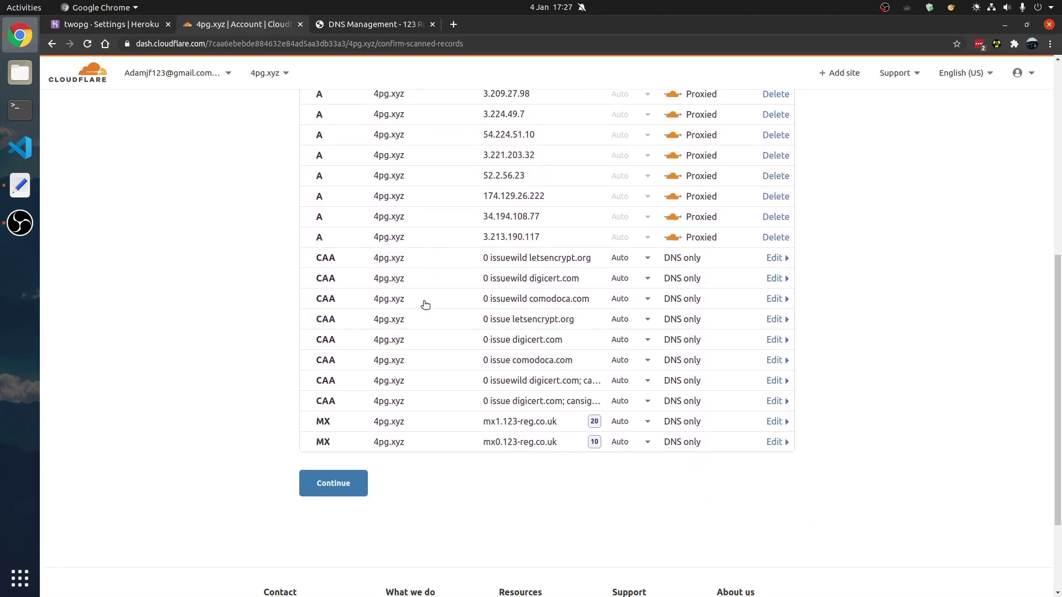
scroll(402, 316, "up", 5)
left_click(333, 575)
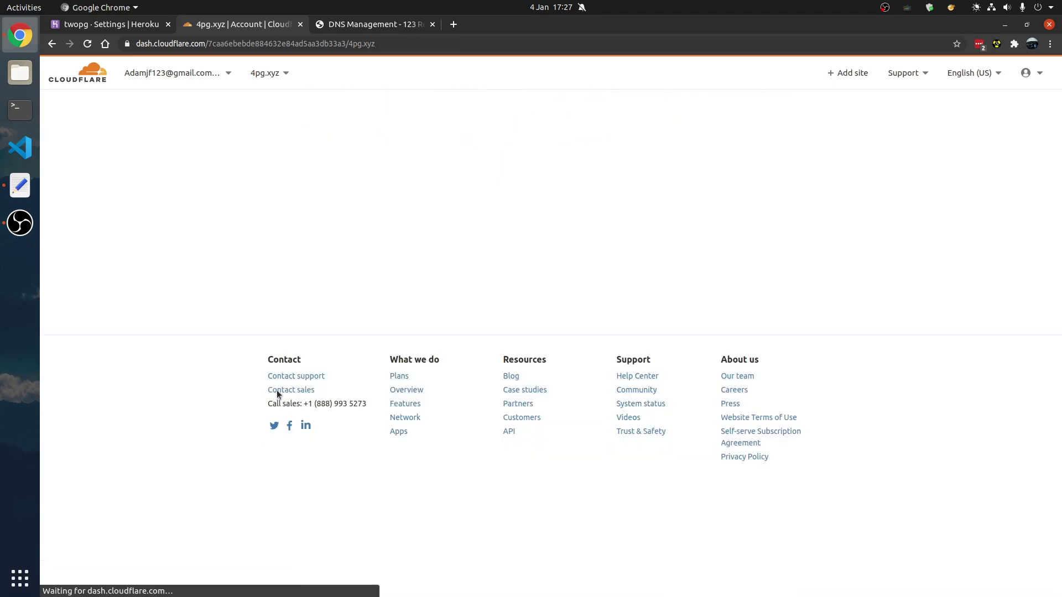
left_click(574, 214)
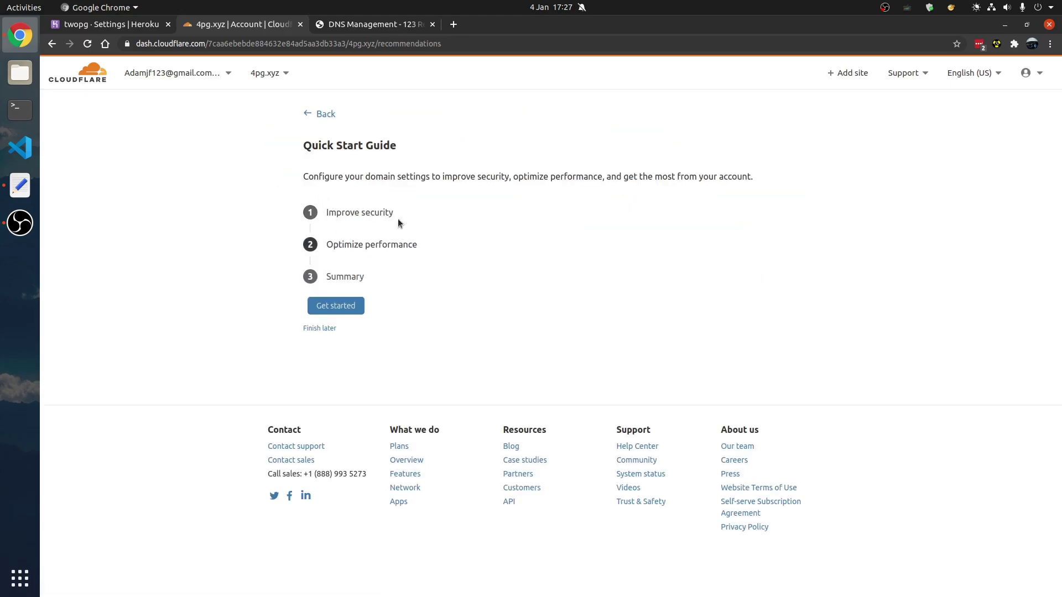
- Save HTTPS Rewrites, Always Use HTTPS, Auto Minify and Brotli, finishing the Quick Start Guide
left_click(339, 305)
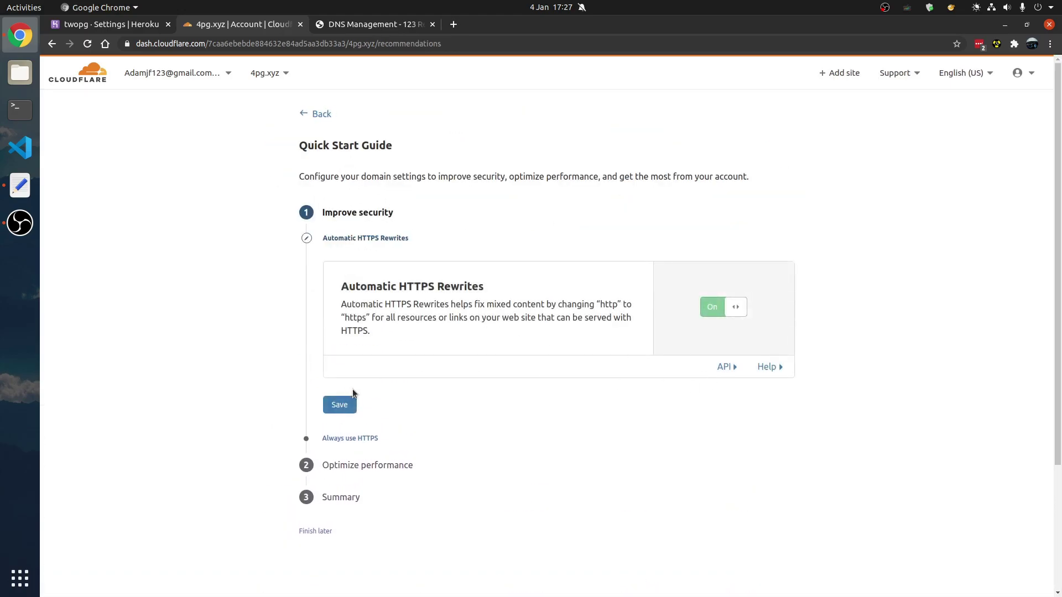
left_click(339, 405)
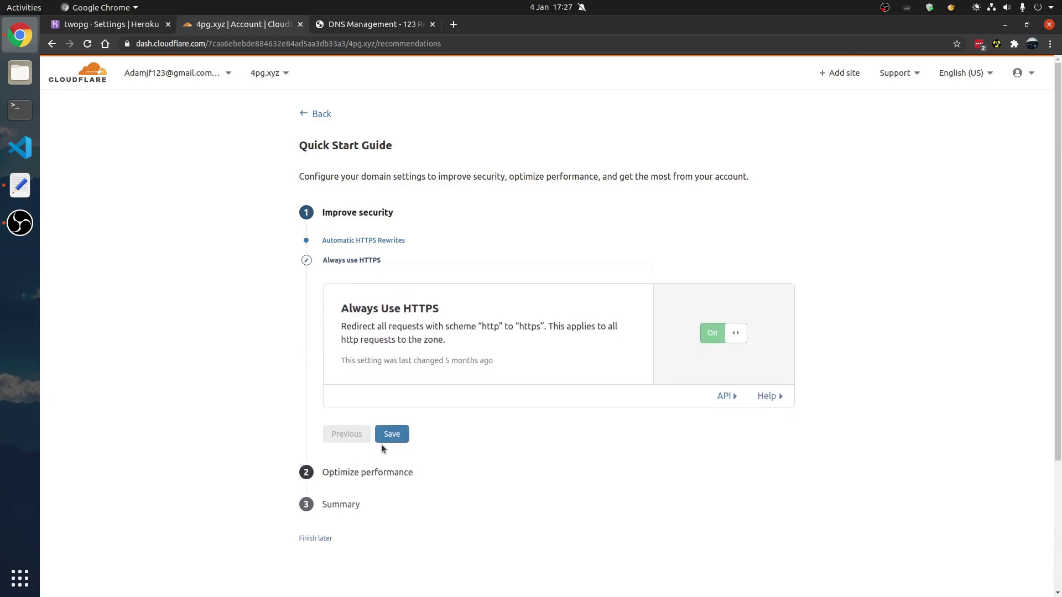
left_click(381, 437)
left_click(383, 463)
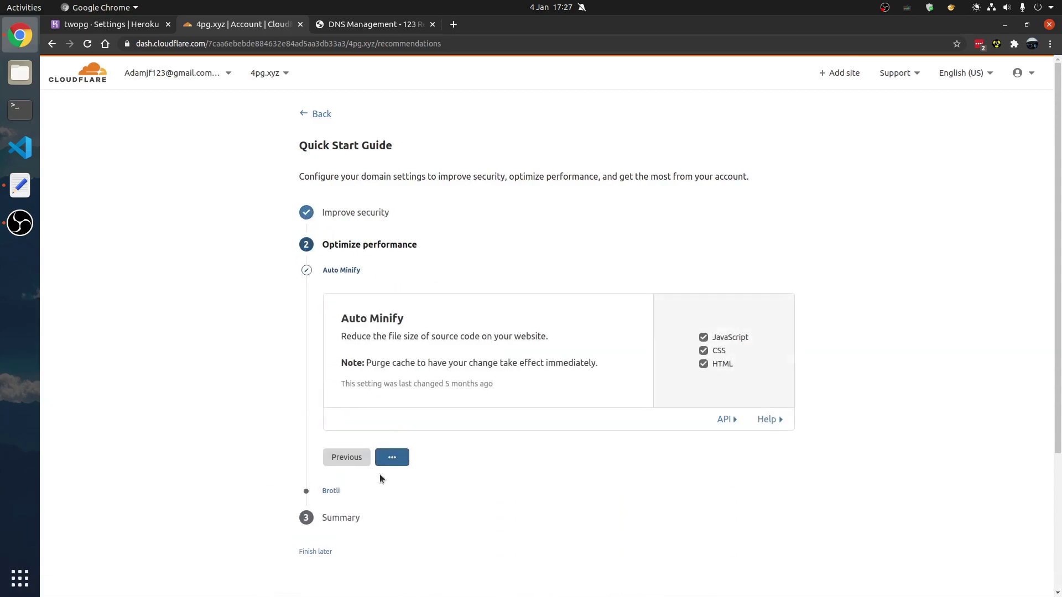
left_click(394, 447)
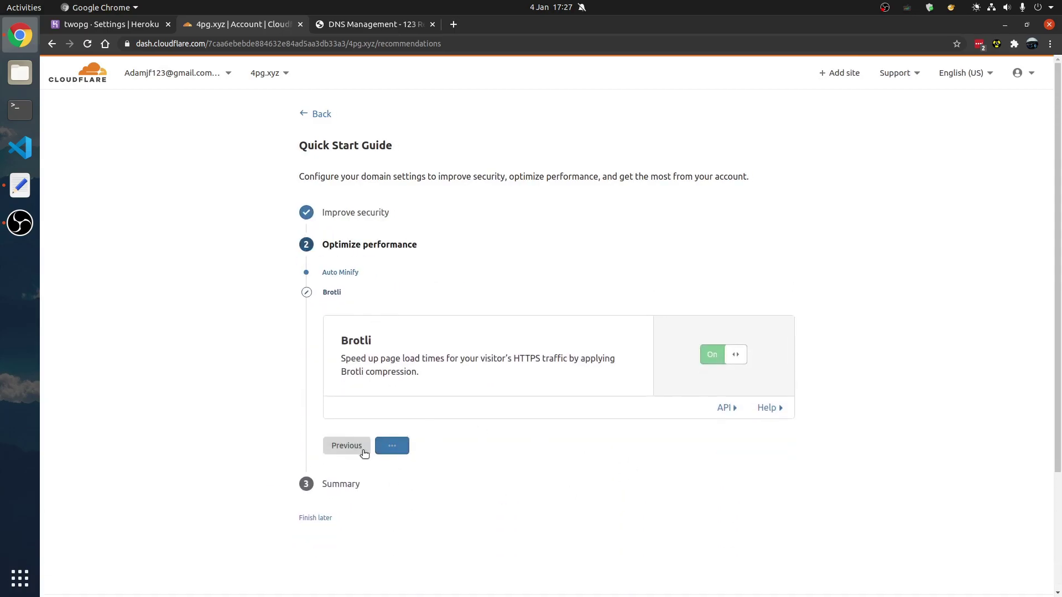
left_click(349, 411)
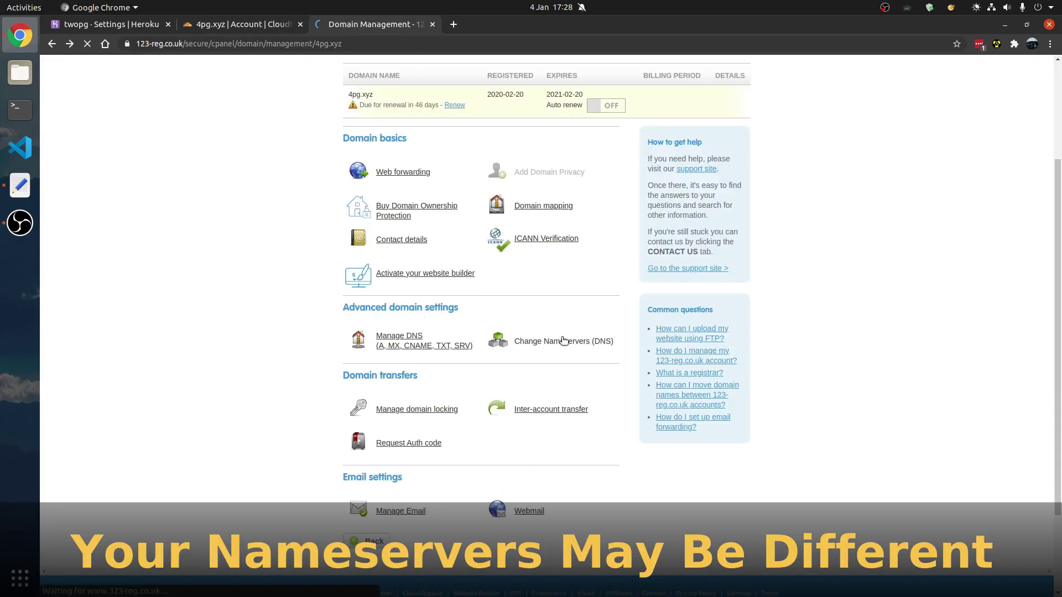
- Open 4pg.xyz's nameserver settings and compare Nameservers 1 and 2 with Cloudflare's hank and jill nameservers
left_click(563, 341)
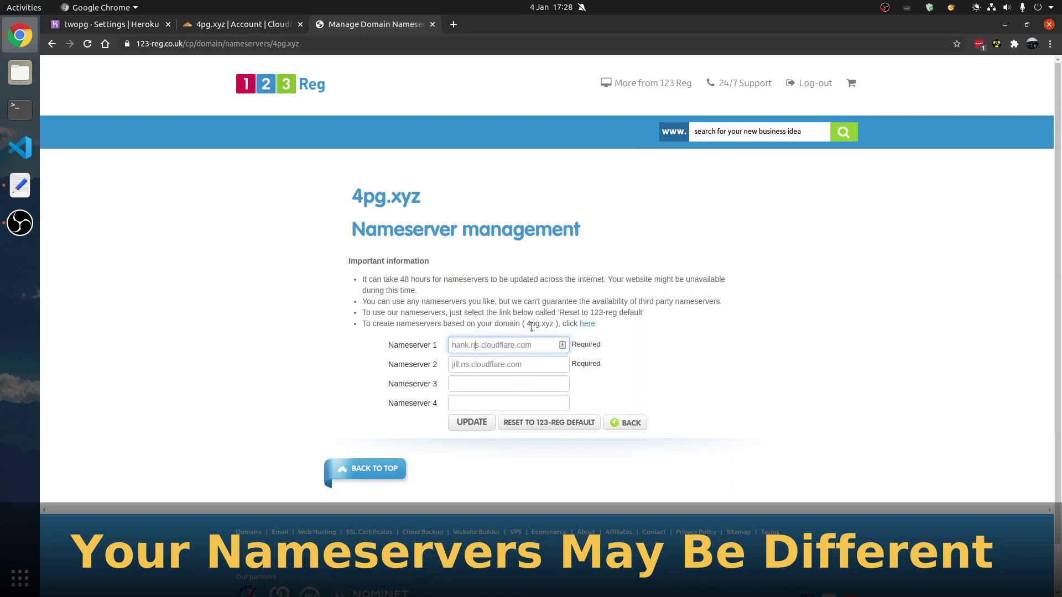
key("ctrl+a")
triple_click(388, 301)
left_click(234, 308)
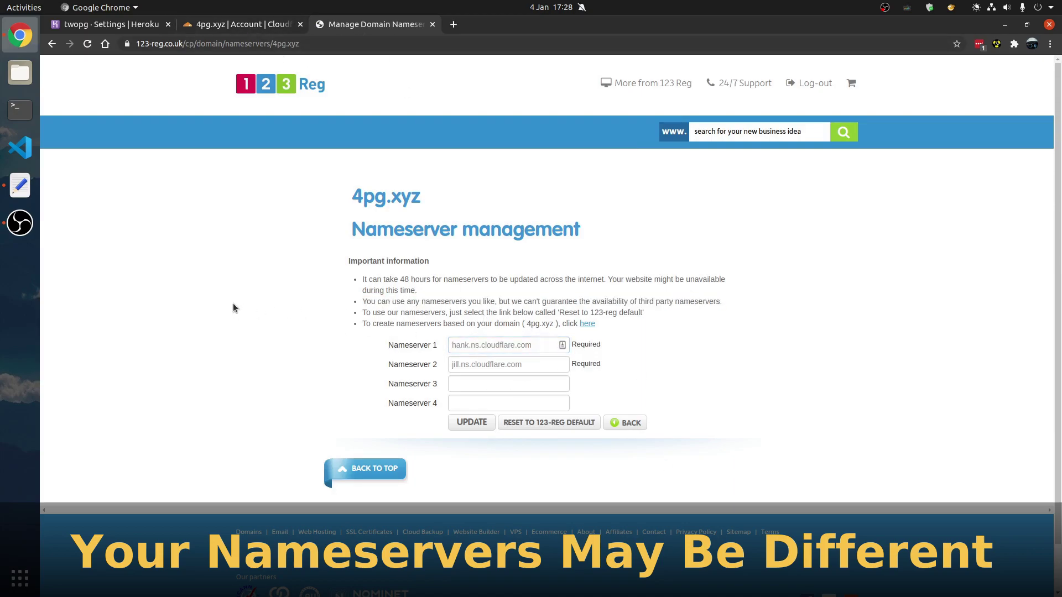
left_click(249, 30)
left_click(369, 24)
left_click_drag(534, 345, 433, 347)
key("Tab")
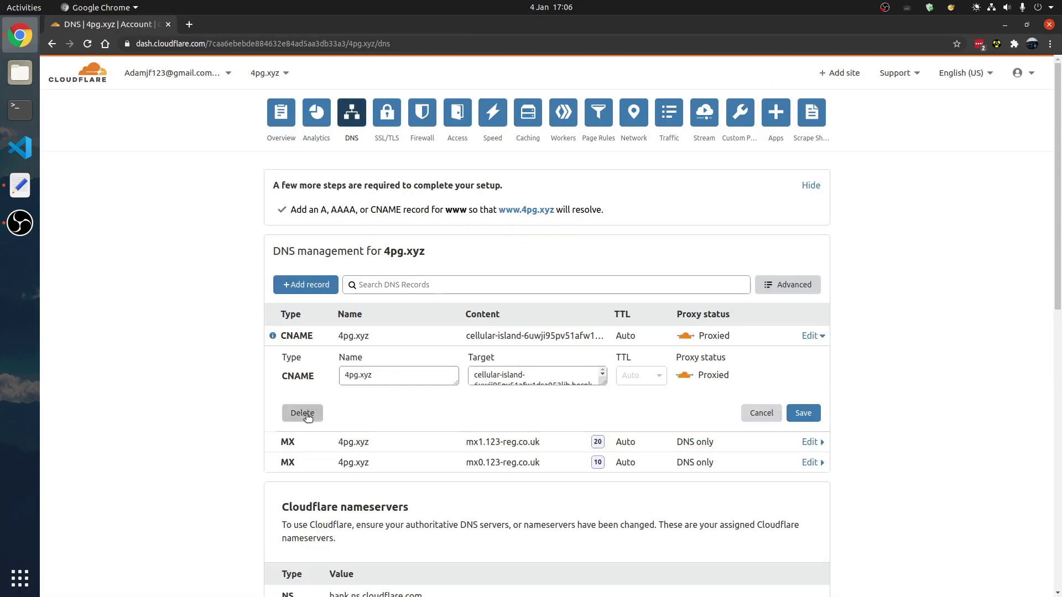
- Delete the old CNAME record and draft a new CNAME record named @
left_click(302, 413)
key("Return")
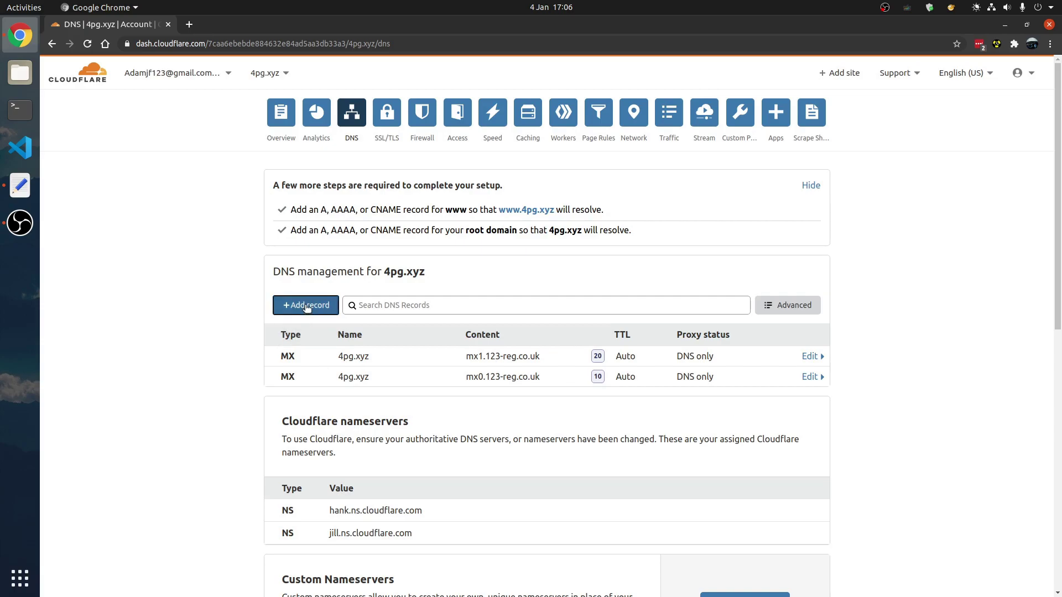
left_click(306, 305)
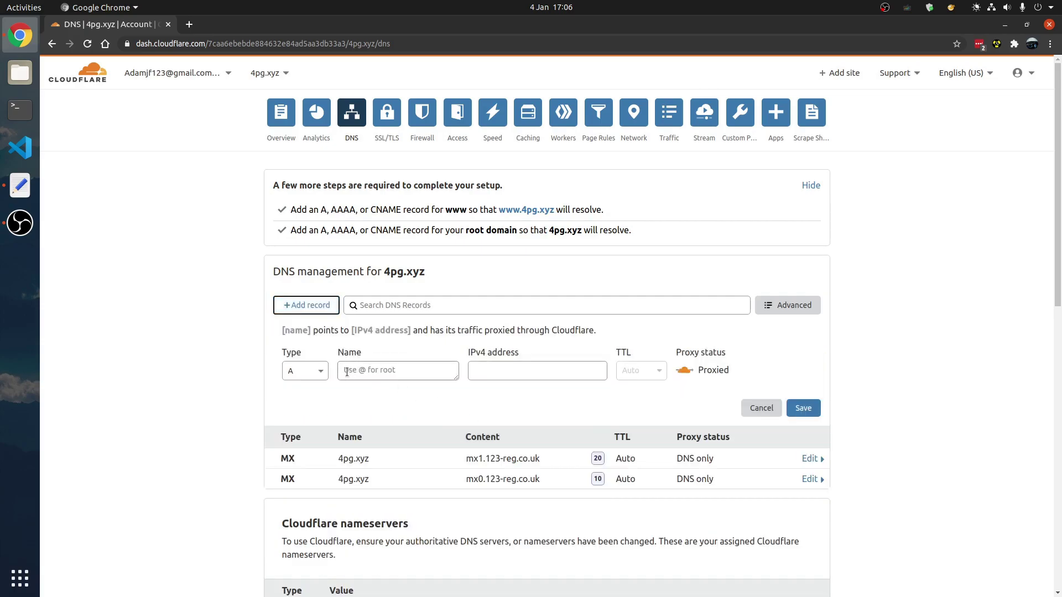
left_click(347, 372)
type("@")
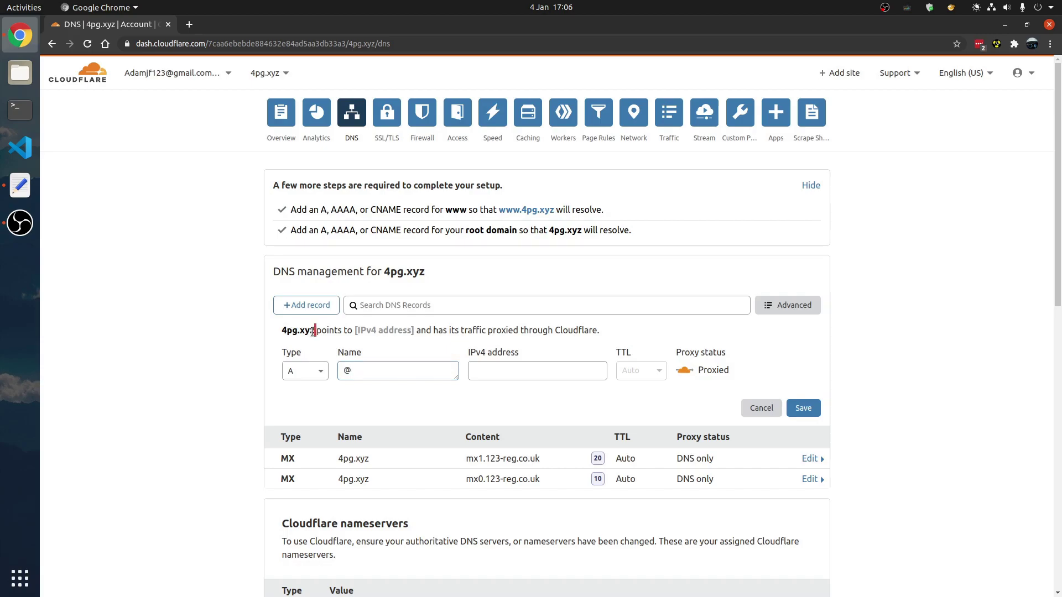
left_click_drag(313, 331, 281, 331)
left_click(341, 351)
left_click(304, 372)
left_click(301, 476)
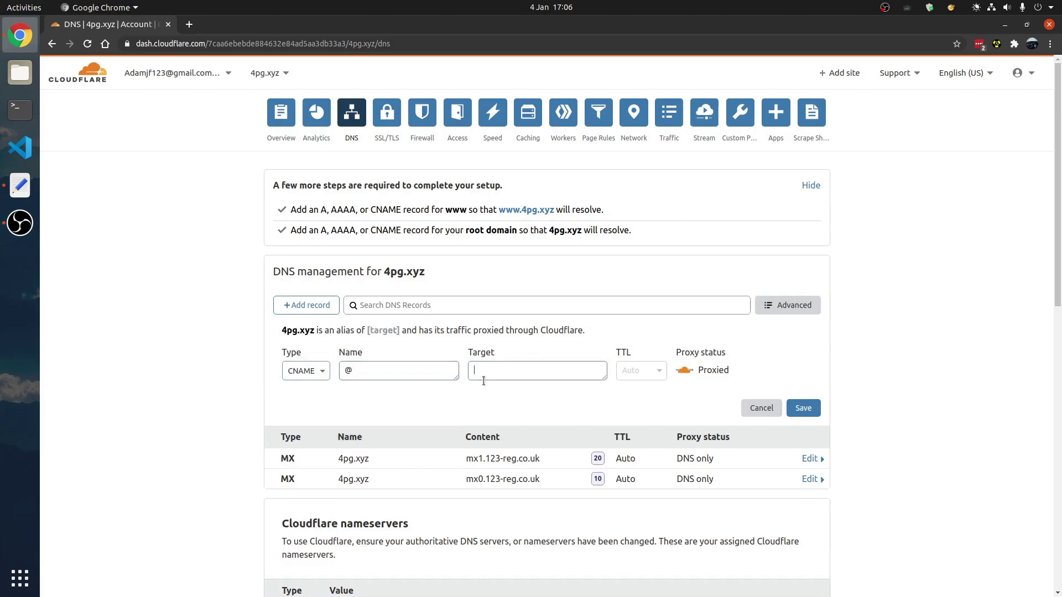
- Open the Heroku dashboard in a new tab
left_click(189, 24)
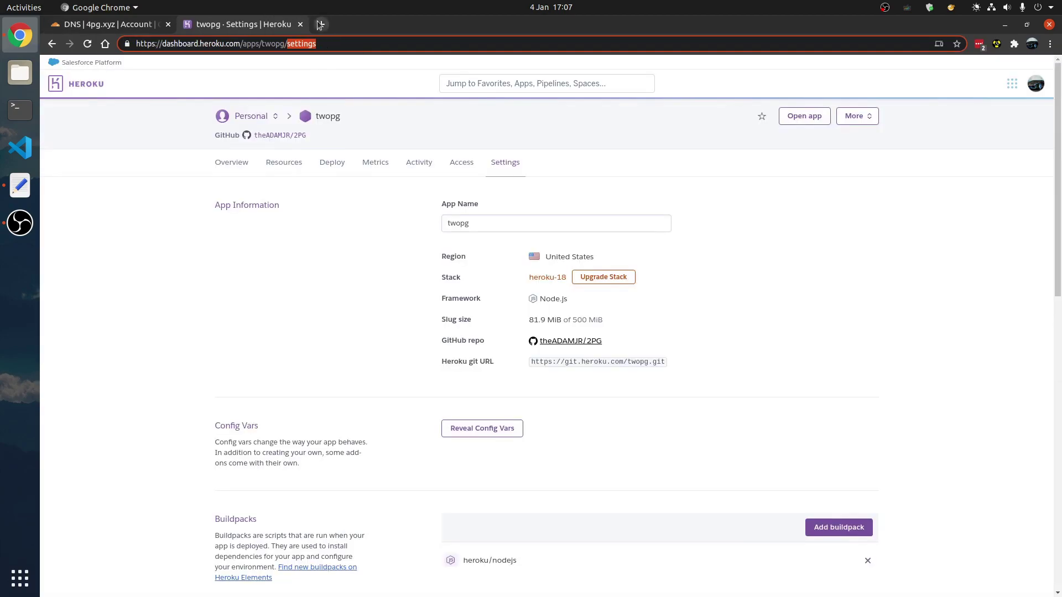
left_click(319, 25)
type("heroku.com/v")
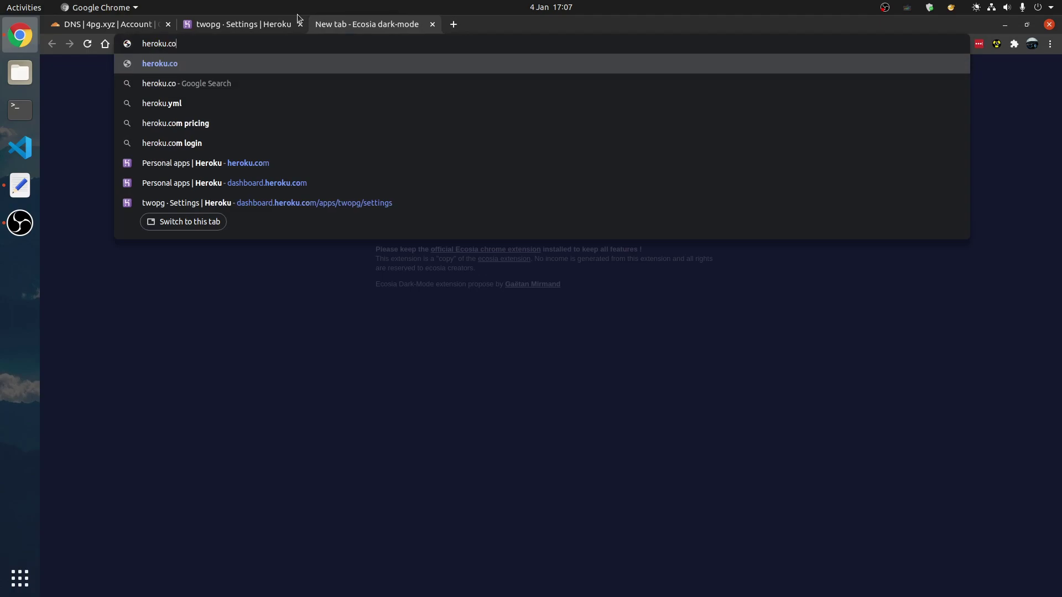
type("erif")
key("Return")
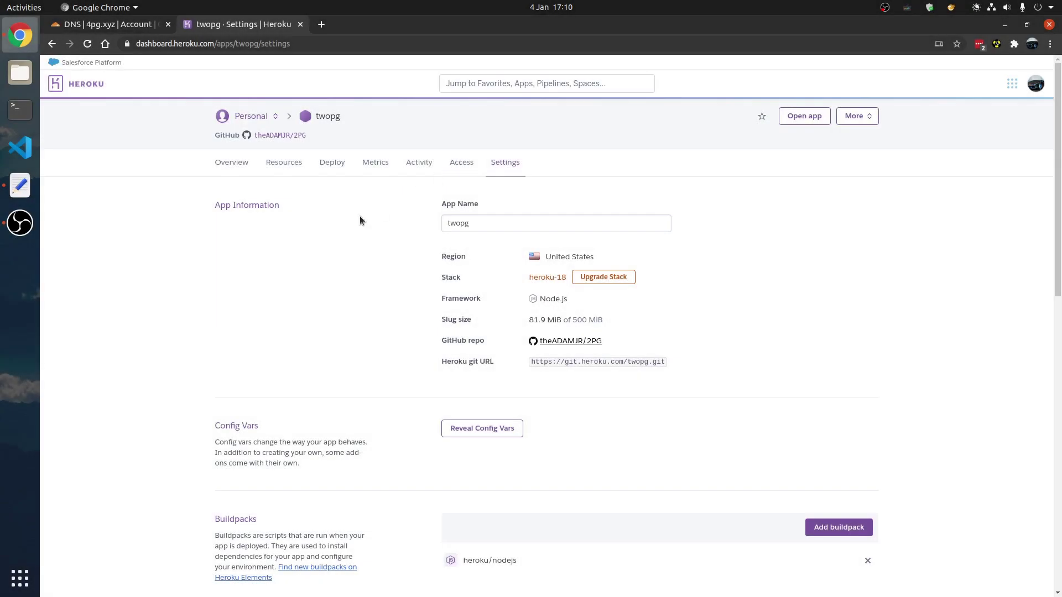
scroll(393, 419, "down", 8)
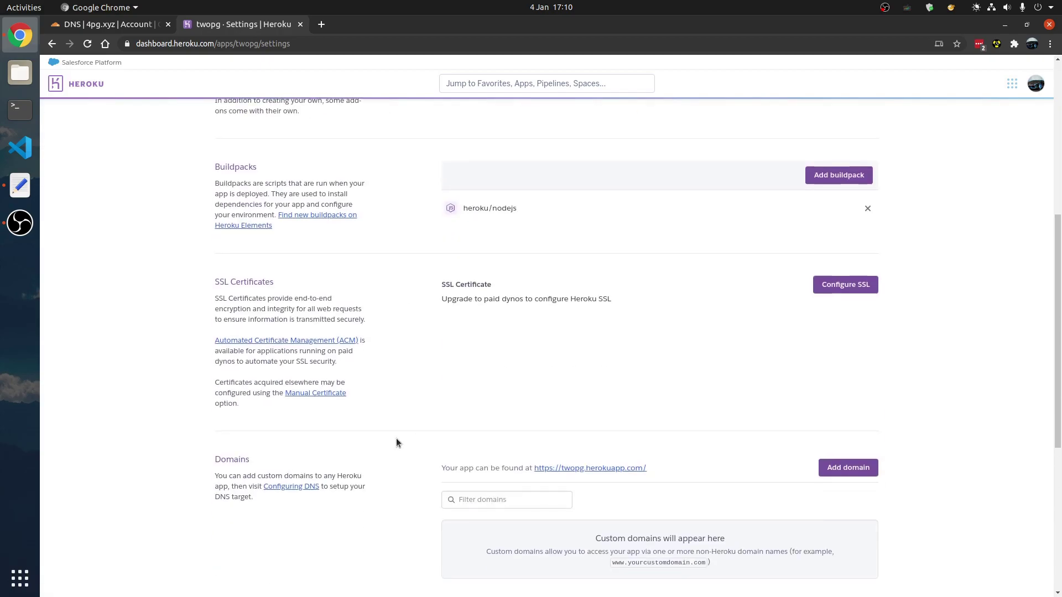
- Add 4pg.xyz as a custom domain on the twopg app and copy its DNS target
left_click(821, 418)
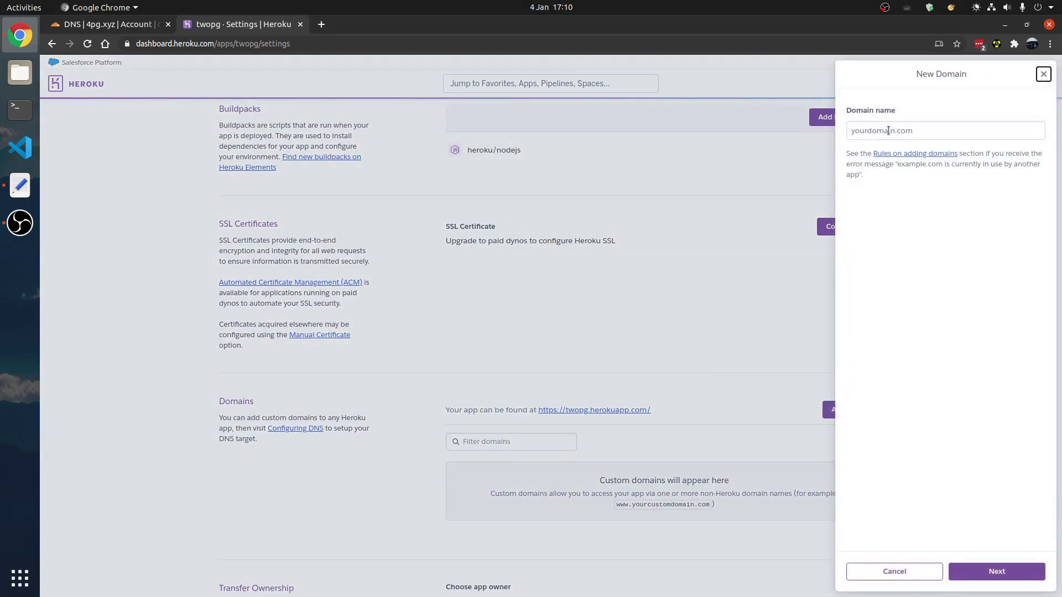
type("4pg.")
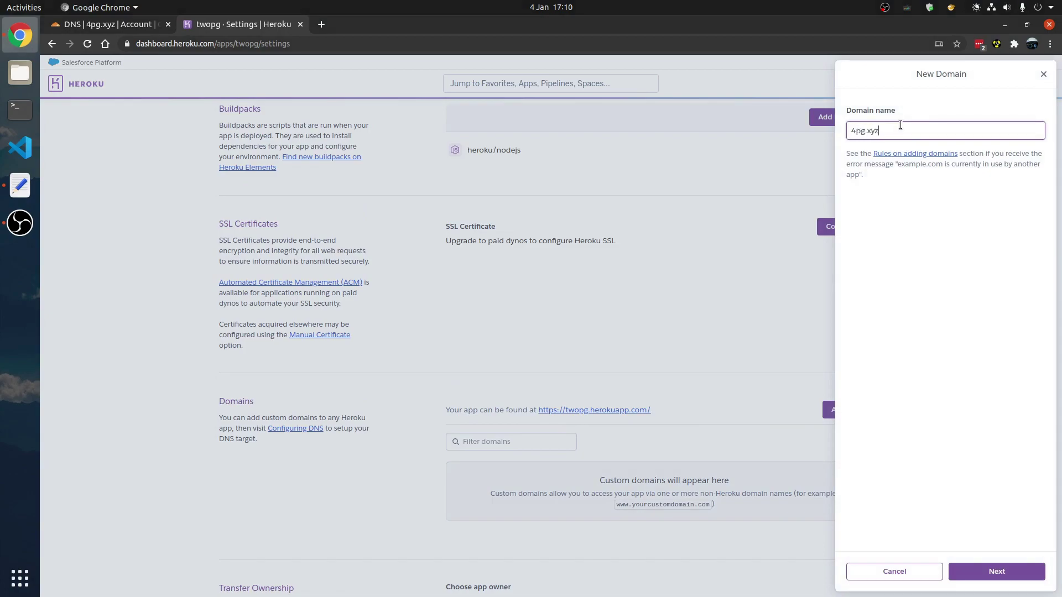
type("xyz")
key("Return")
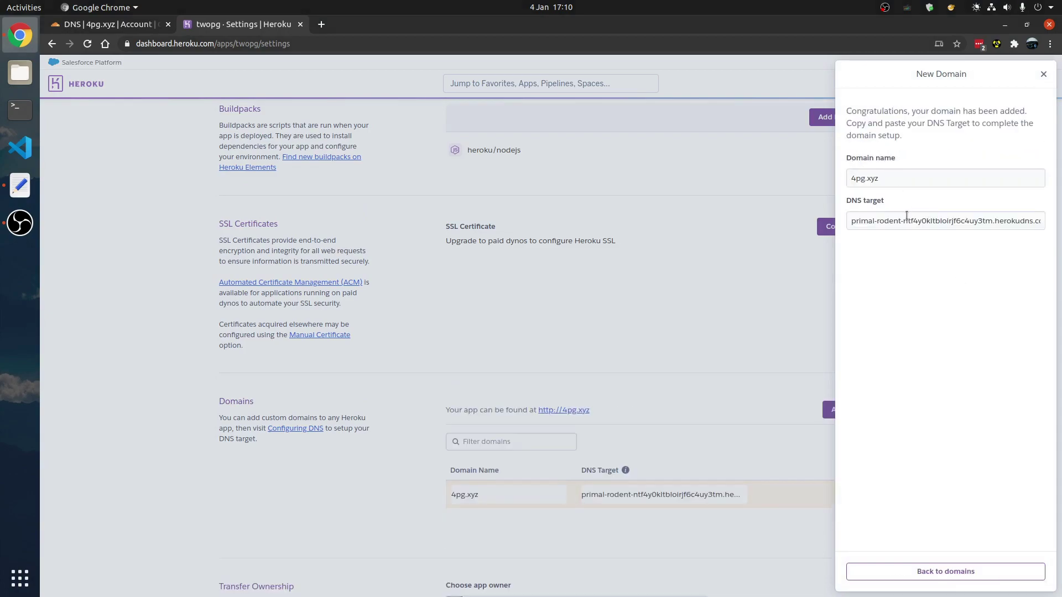
left_click(852, 183)
key("Tab")
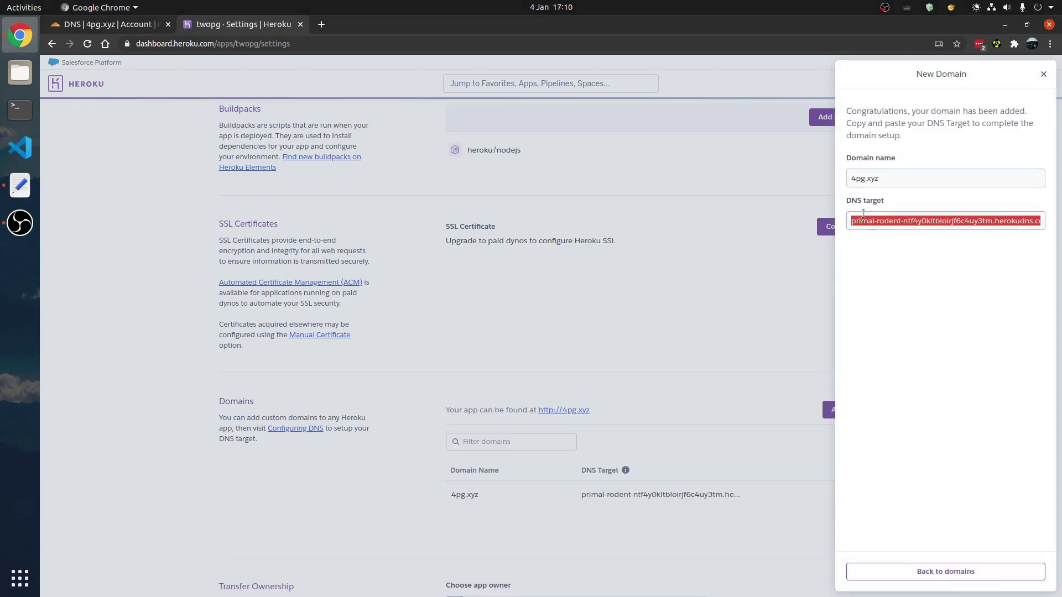
left_click(868, 224)
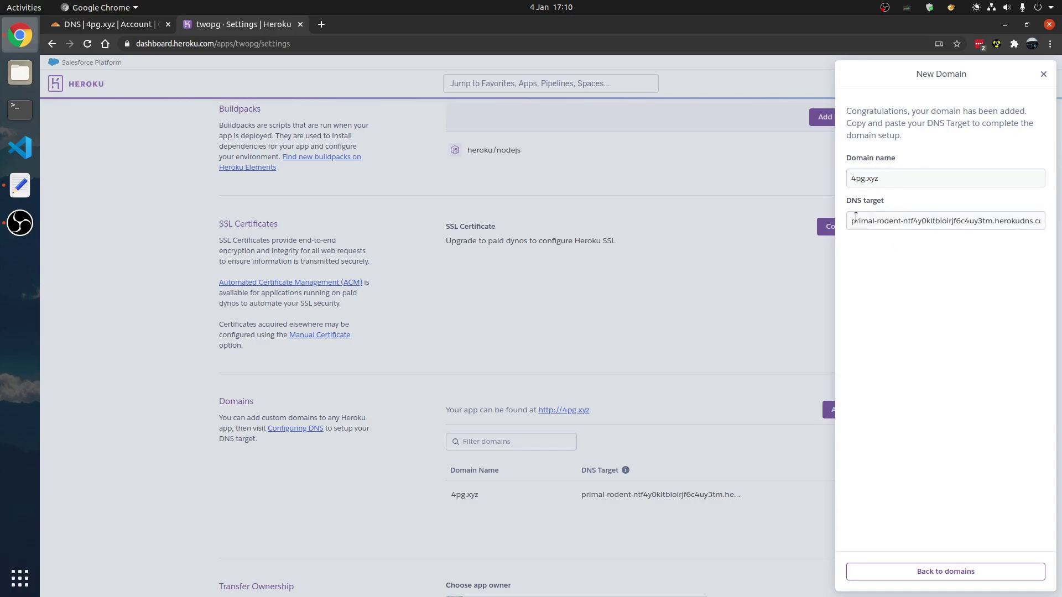
left_click_drag(854, 221, 1043, 221)
key("ctrl+c")
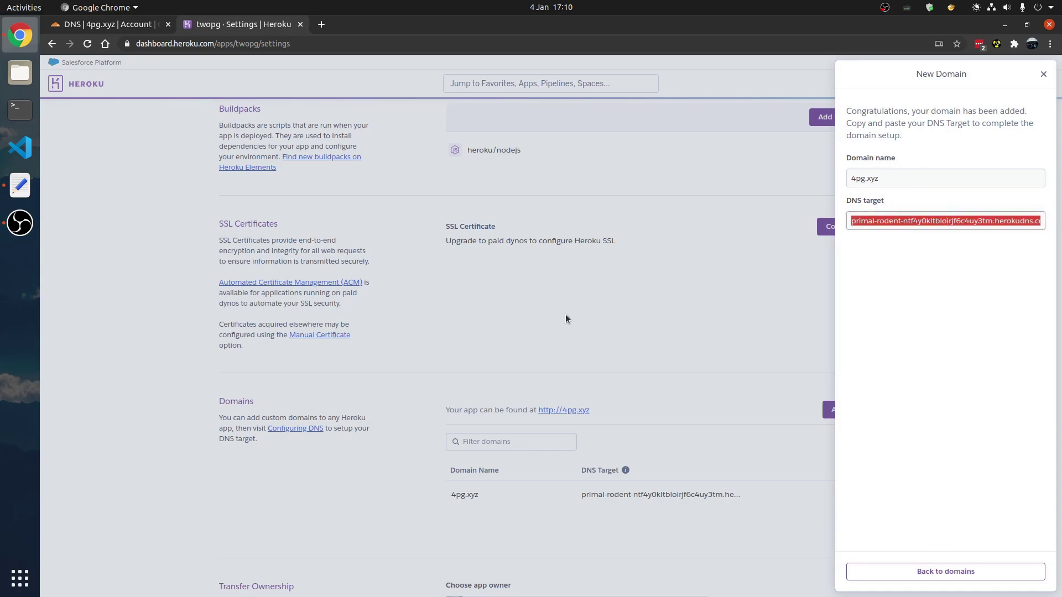
left_click(93, 21)
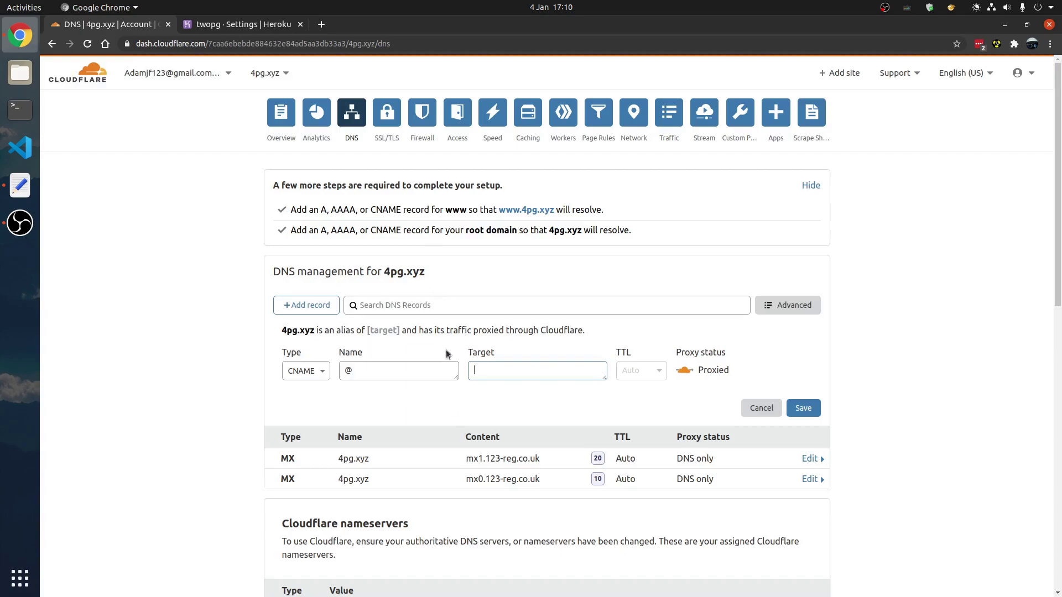
- Paste Heroku's DNS target into the @ CNAME's Target and save the record
key("ctrl+v")
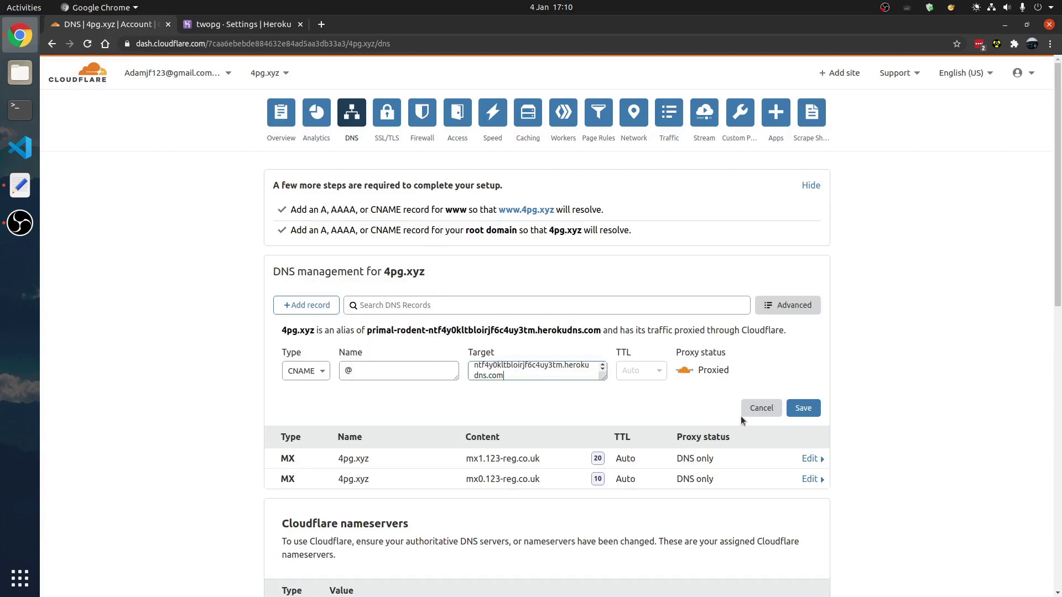
left_click(801, 415)
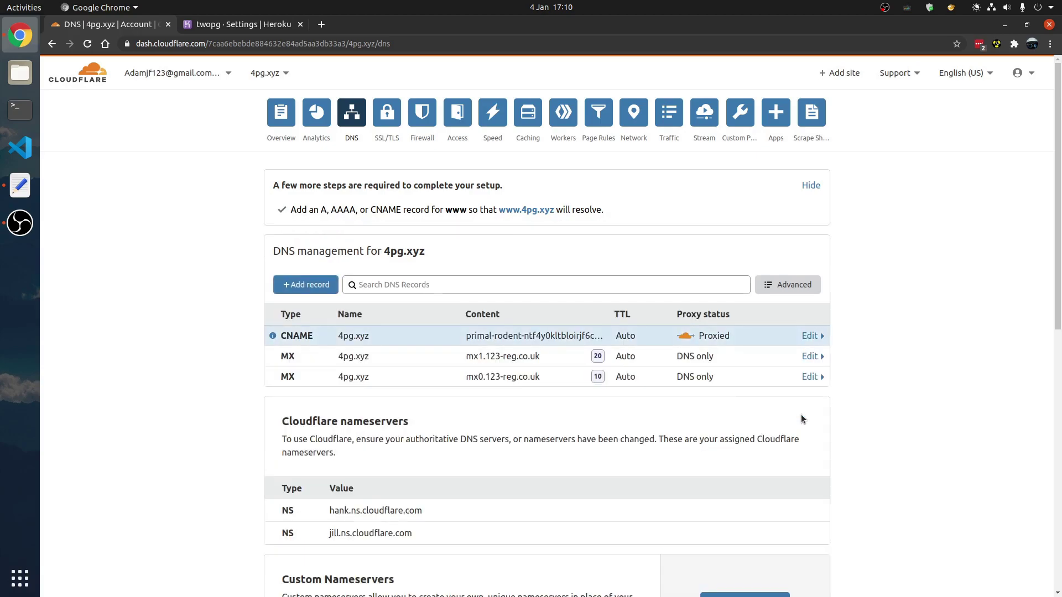
left_click(321, 23)
- Load 4pg.xyz in the new tab and check the 2PG site heading and tagline
type("4pg.xyz")
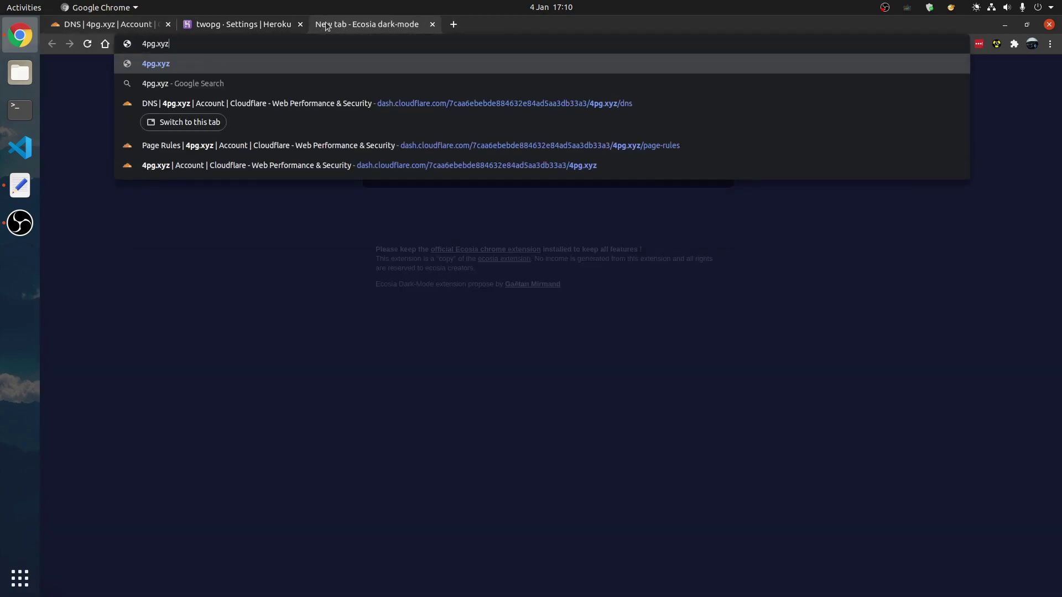
key("Return")
left_click_drag(343, 27, 222, 24)
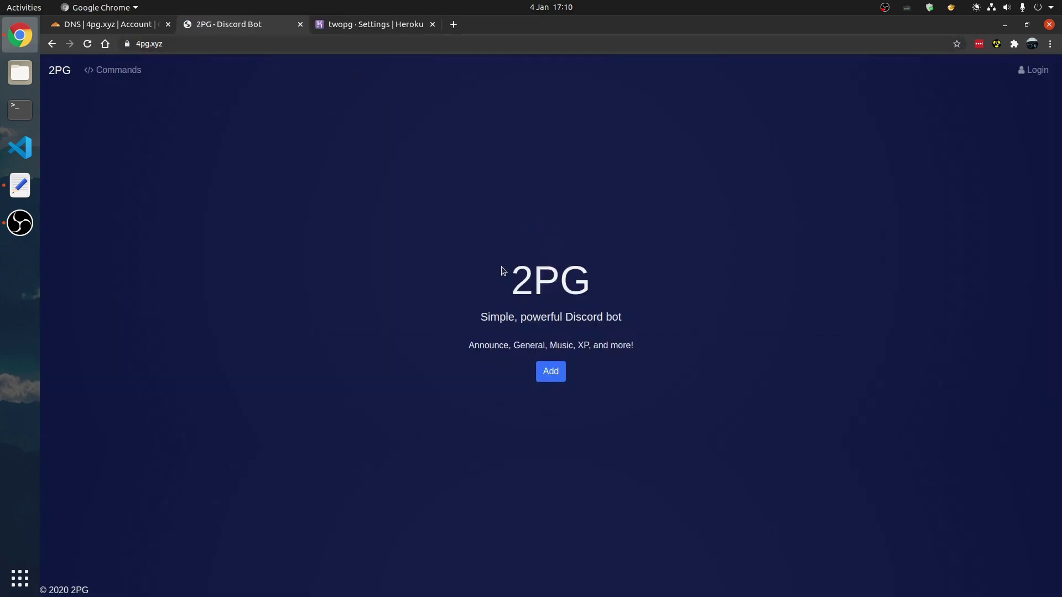
left_click_drag(501, 267, 704, 387)
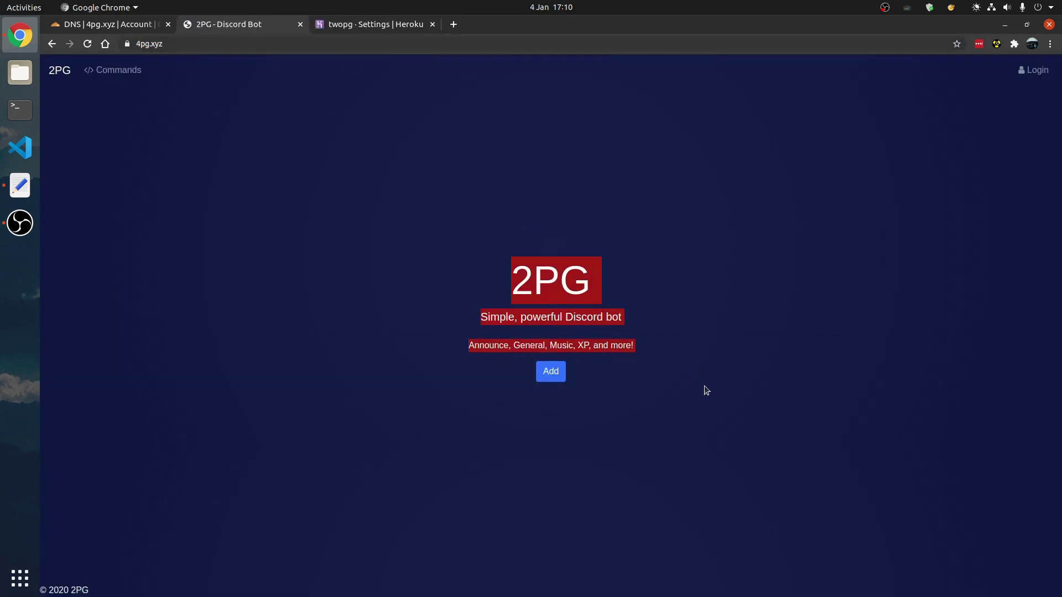
left_click(756, 385)
left_click_drag(610, 350, 496, 274)
left_click(496, 274)
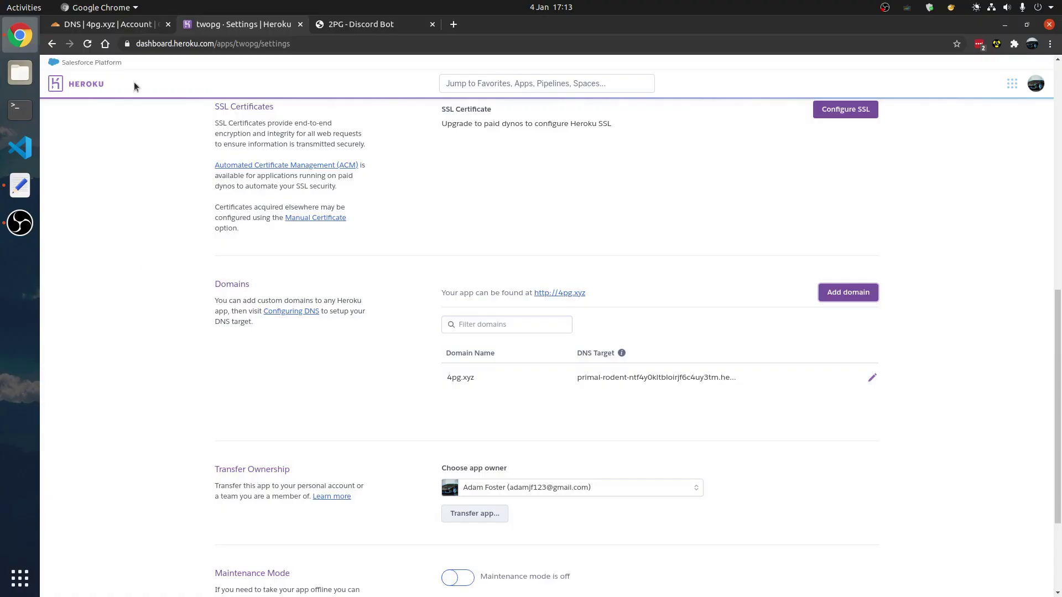
- Compare the 4pg.xyz site with the Cloudflare DNS page, ending on Cloudflare
left_click(106, 28)
left_click(376, 25)
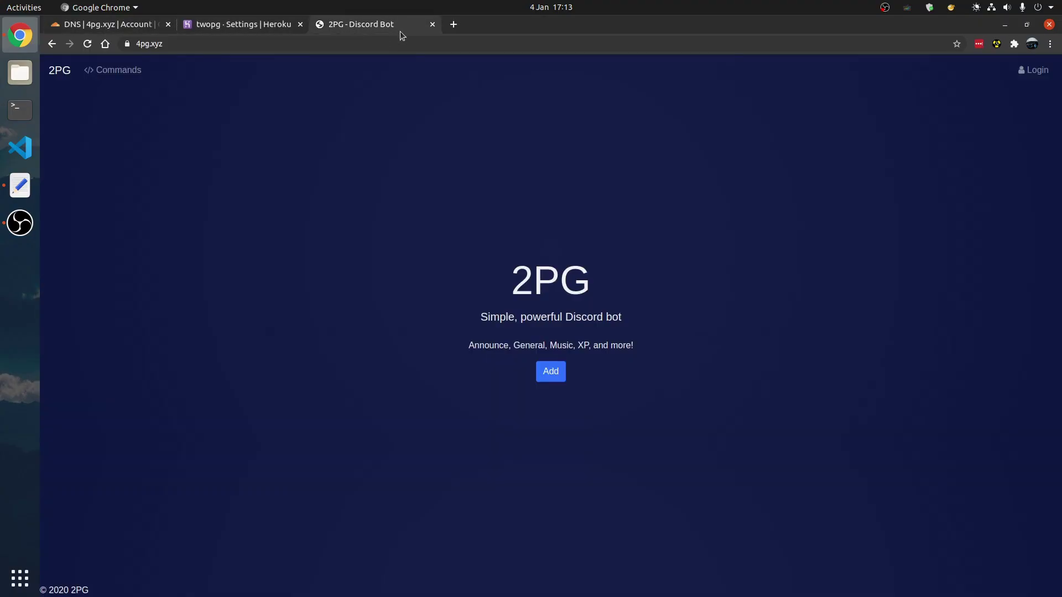
left_click(301, 44)
left_click(141, 28)
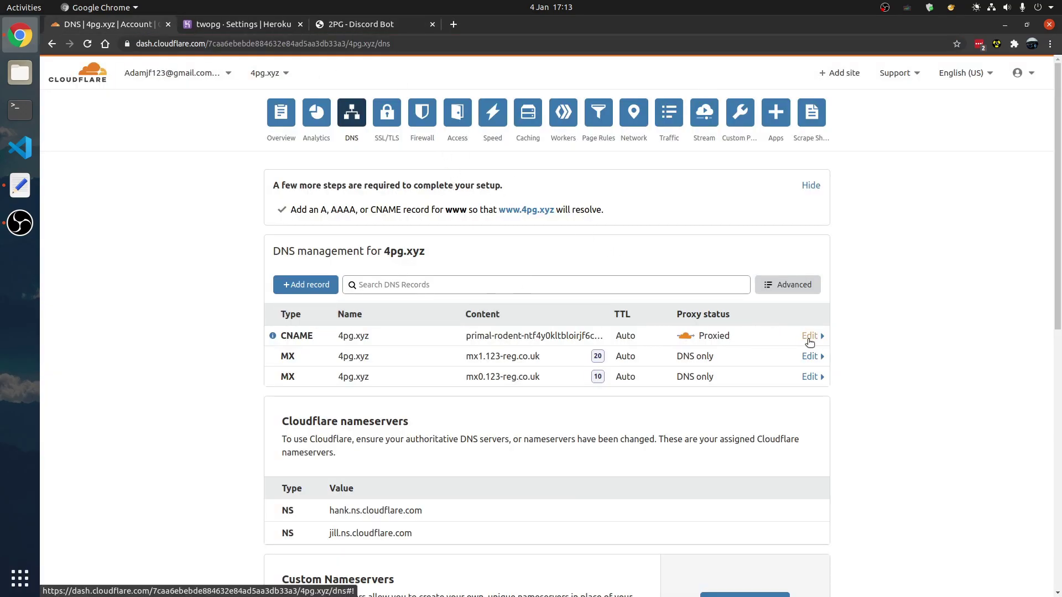
- Open the root CNAME record for editing, then cancel without changes
left_click(545, 332)
left_click(555, 355)
type("aprimal-rodent-")
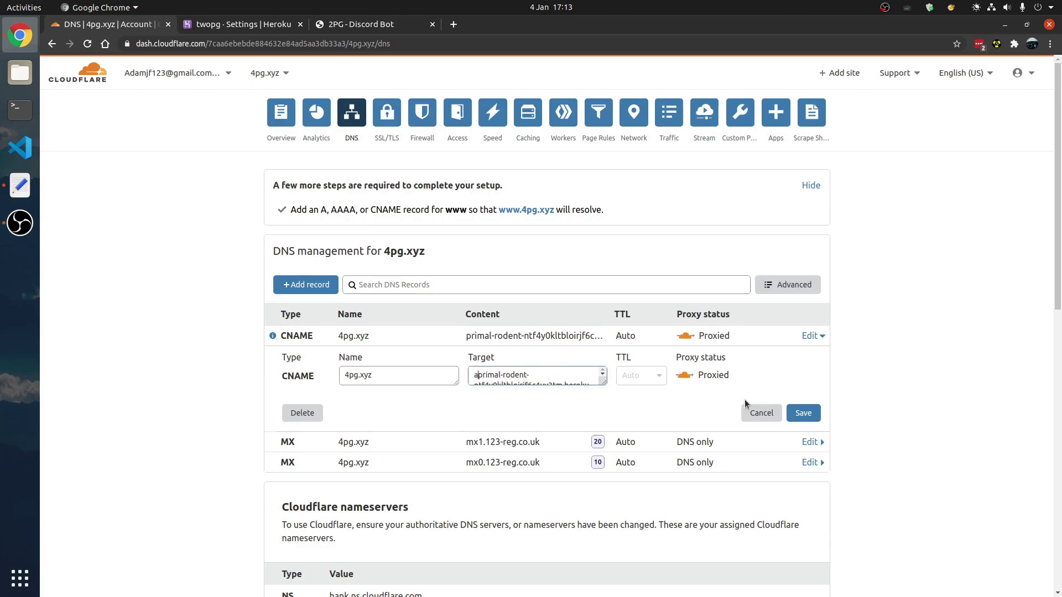
key("BackSpace")
key("ctrl+a")
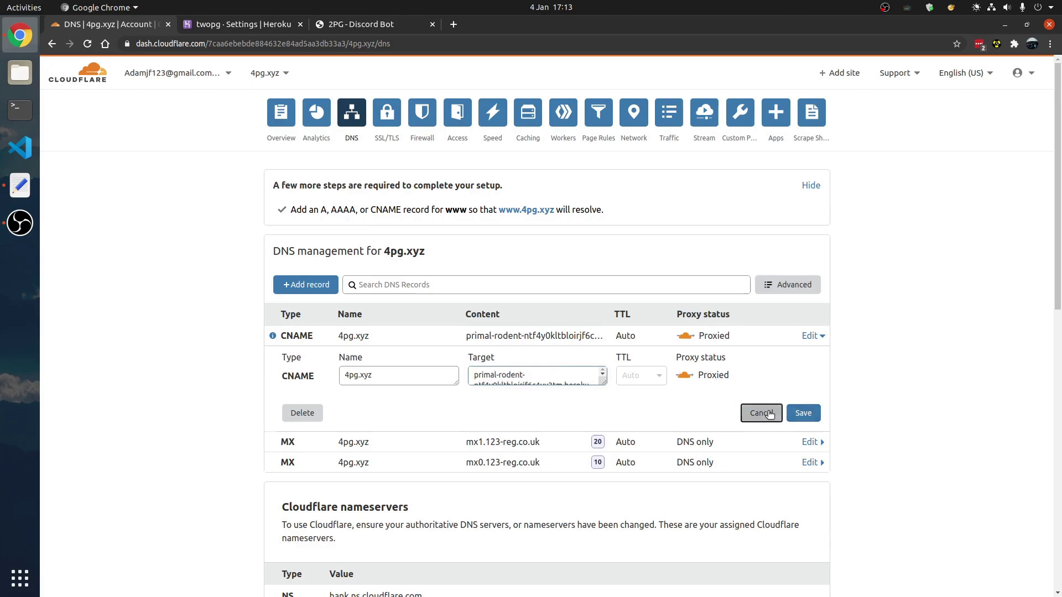
left_click(761, 413)
- Delete the 4pg.xyz CNAME record and go to the Page Rules page
left_click(313, 335)
left_click(303, 413)
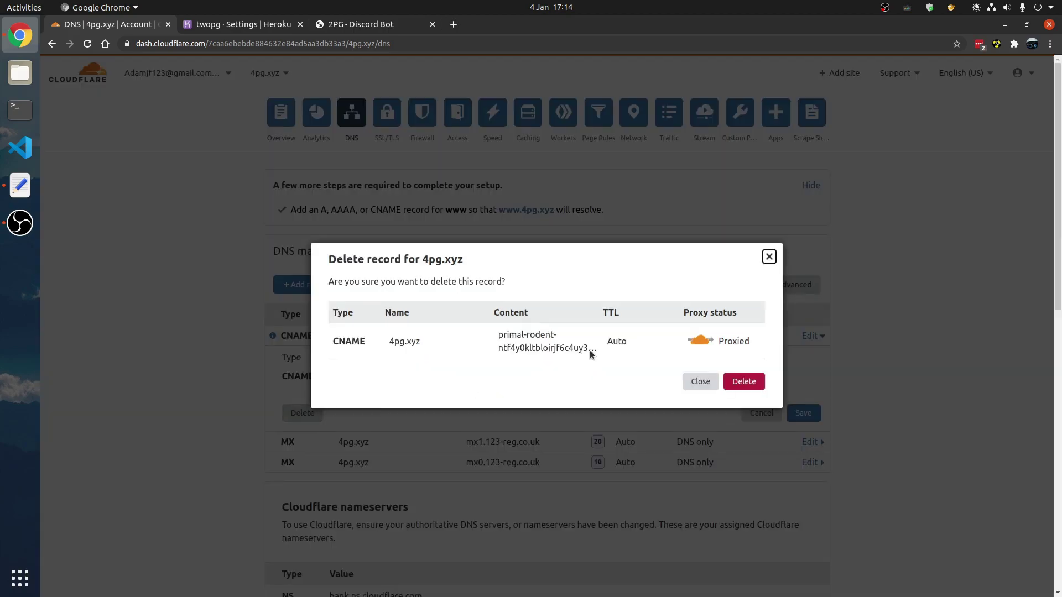
left_click(750, 383)
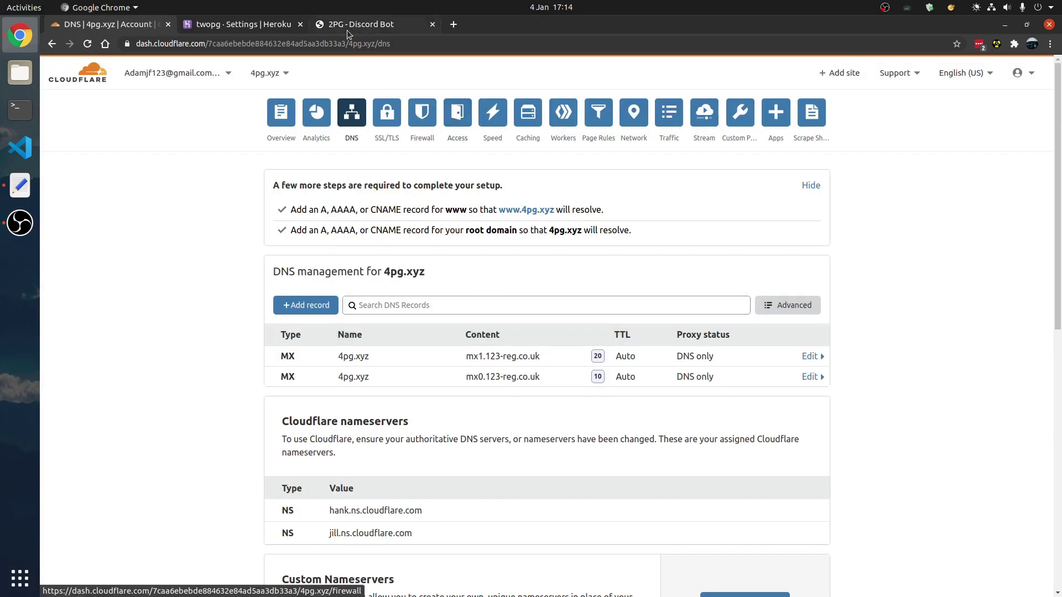
left_click(347, 30)
left_click_drag(144, 27, 455, 28)
left_click(598, 112)
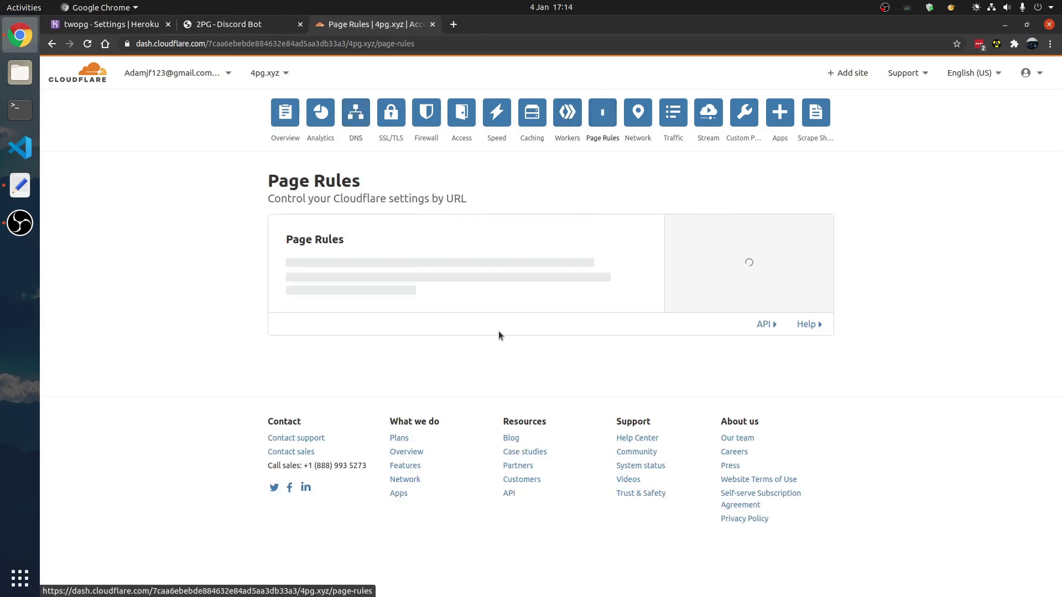
- Create a page rule for 4pg.xyz using Forwarding URL with a 301 Permanent Redirect
left_click(739, 273)
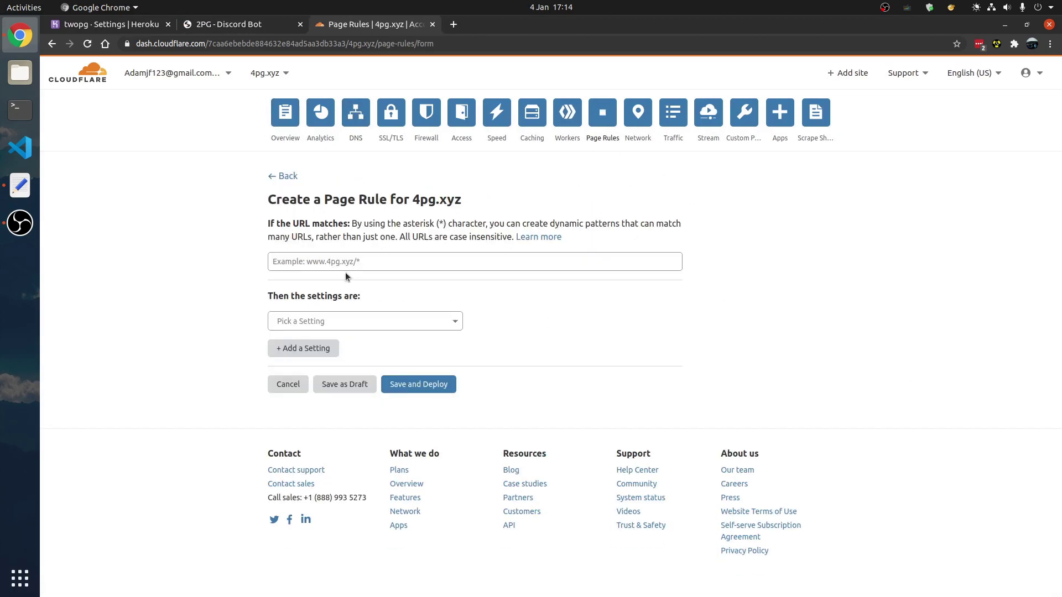
left_click(331, 263)
type("4pg.xyz")
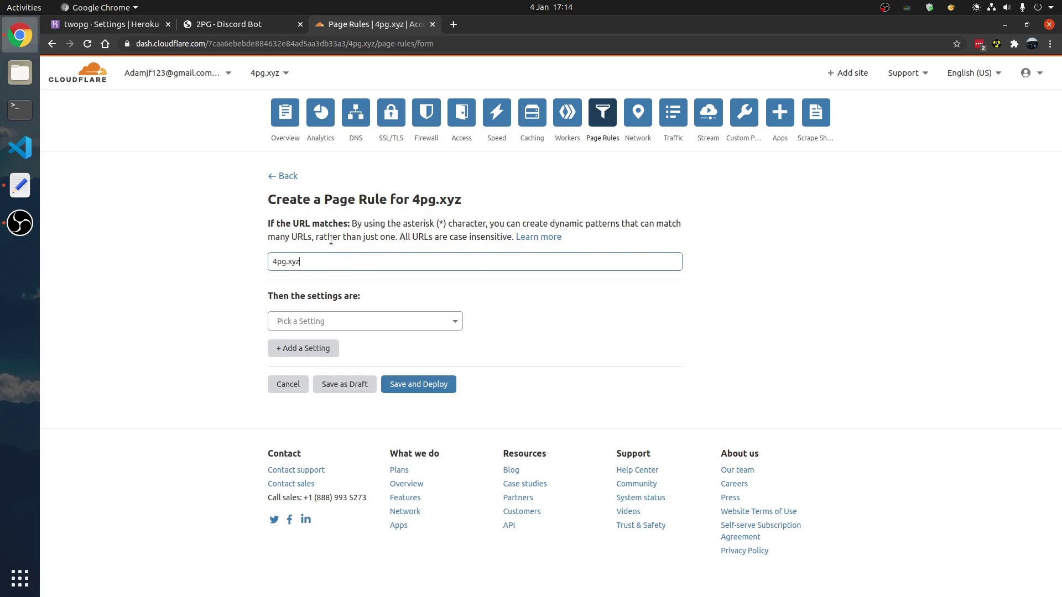
left_click(343, 321)
left_click(332, 435)
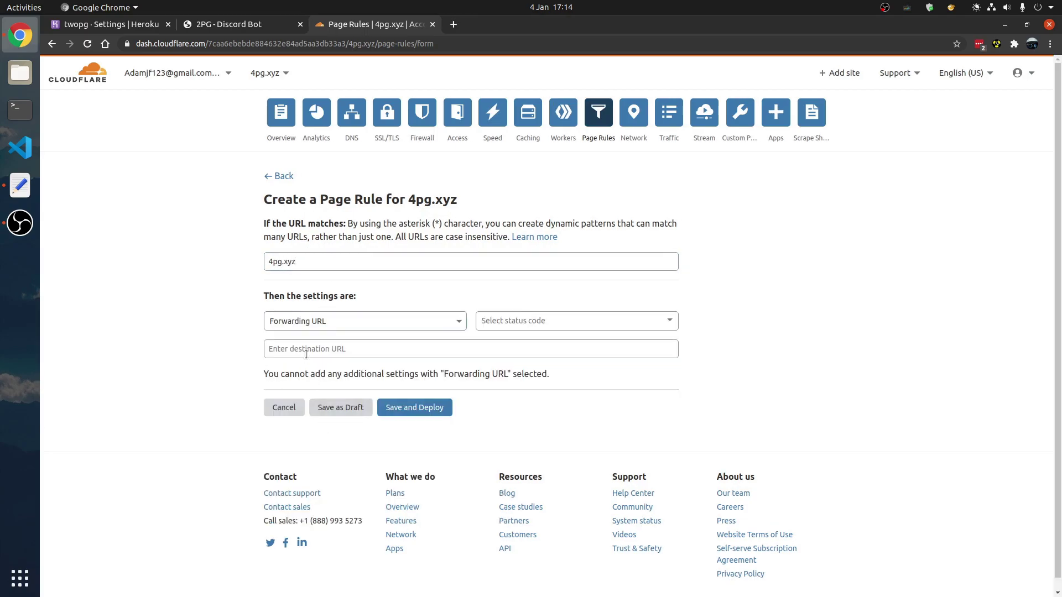
left_click(509, 321)
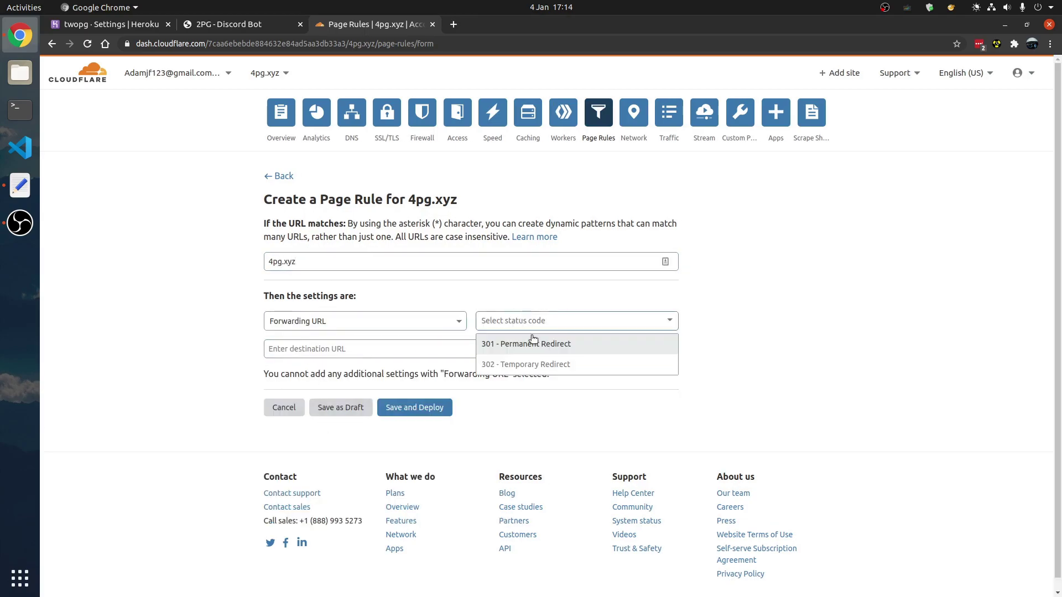
left_click(505, 343)
left_click(554, 357)
type("https://")
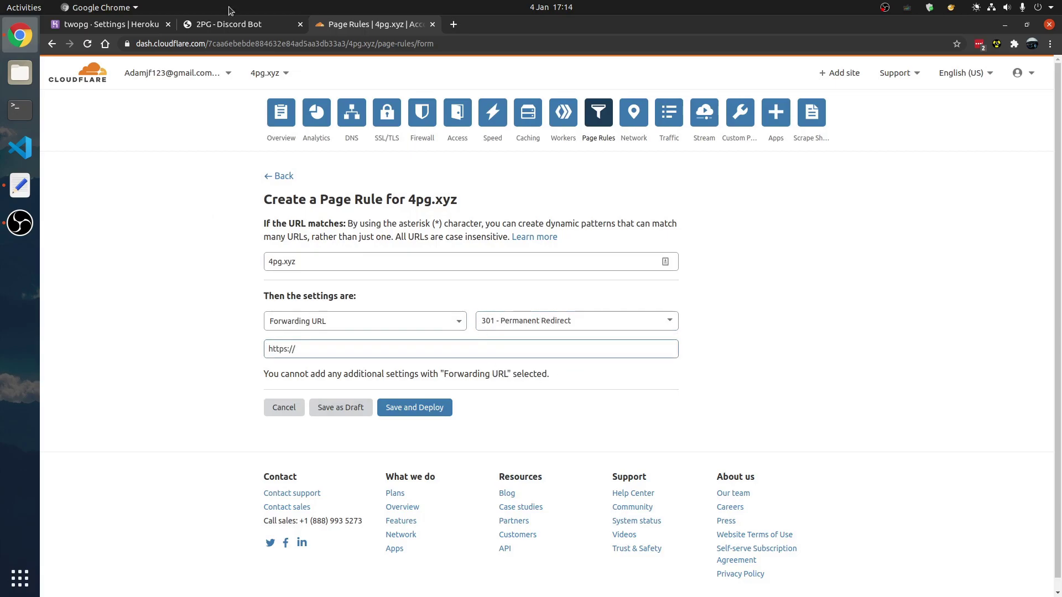
left_click(244, 24)
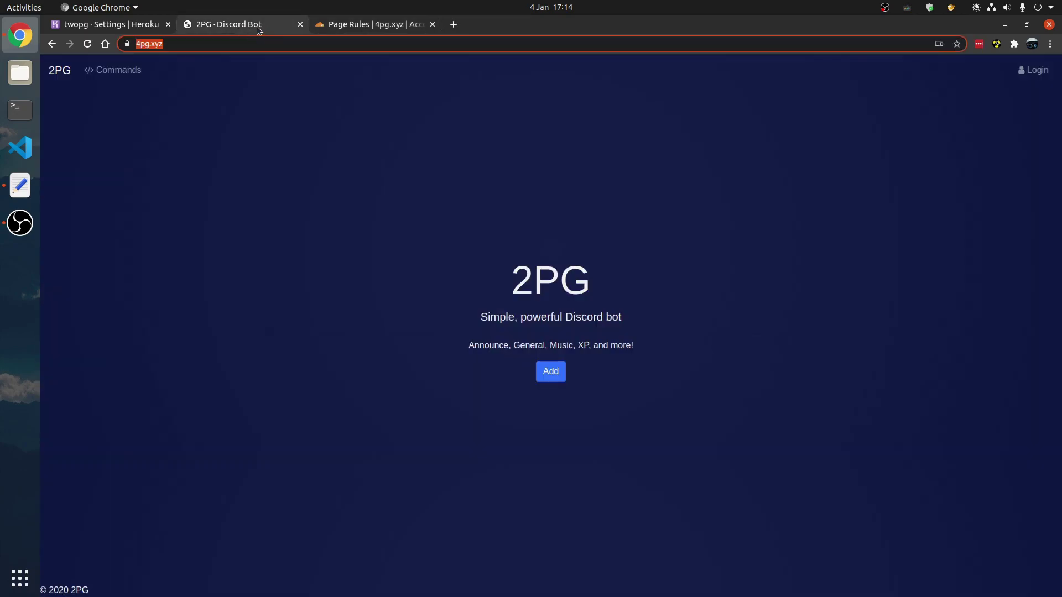
left_click(160, 25)
scroll(487, 372, "up", 10)
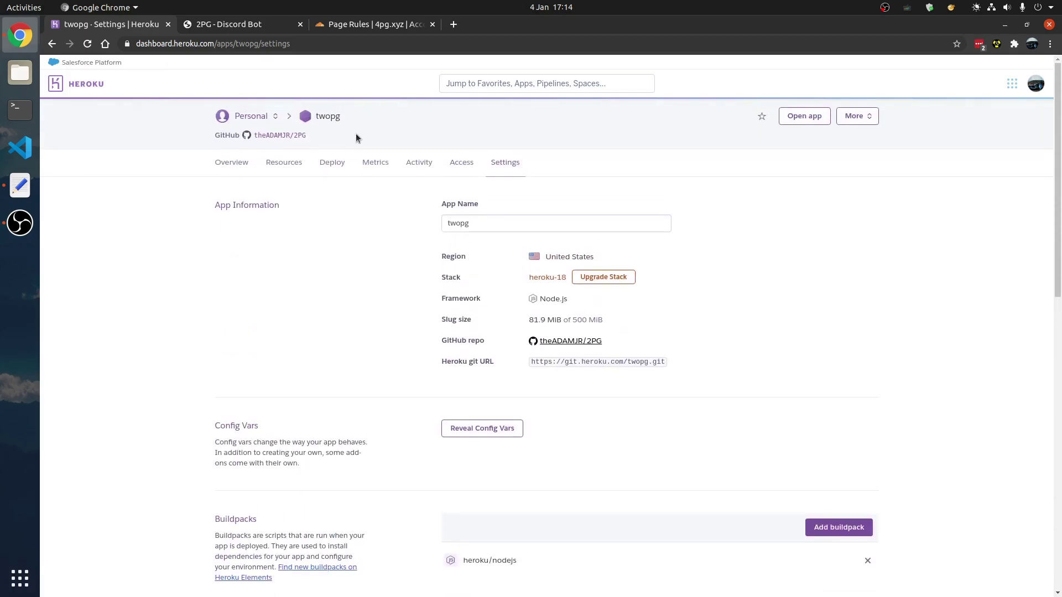
left_click(354, 24)
type("t")
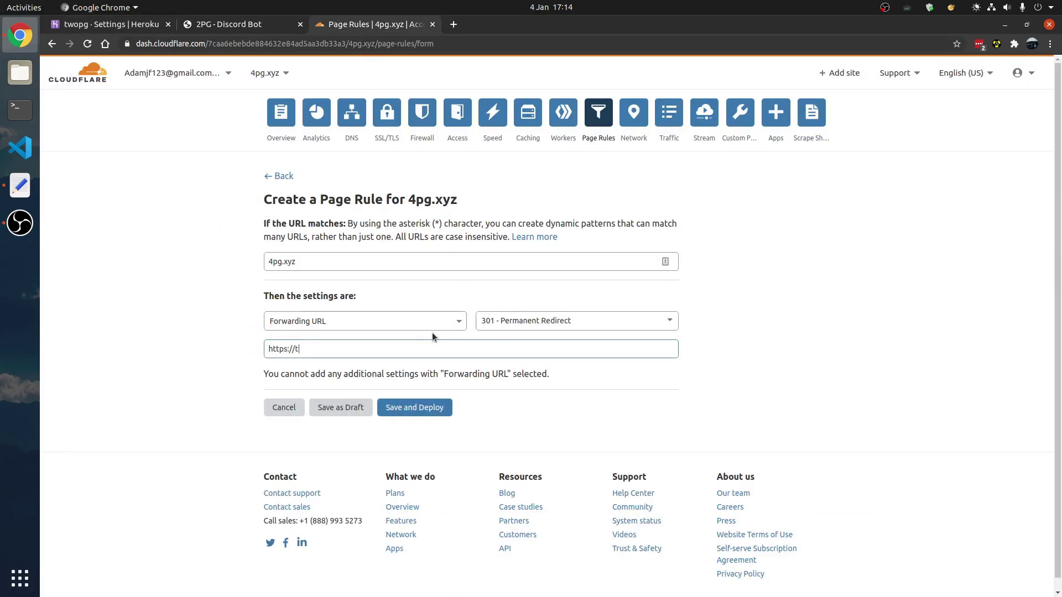
type("wopg.herokuapp.com")
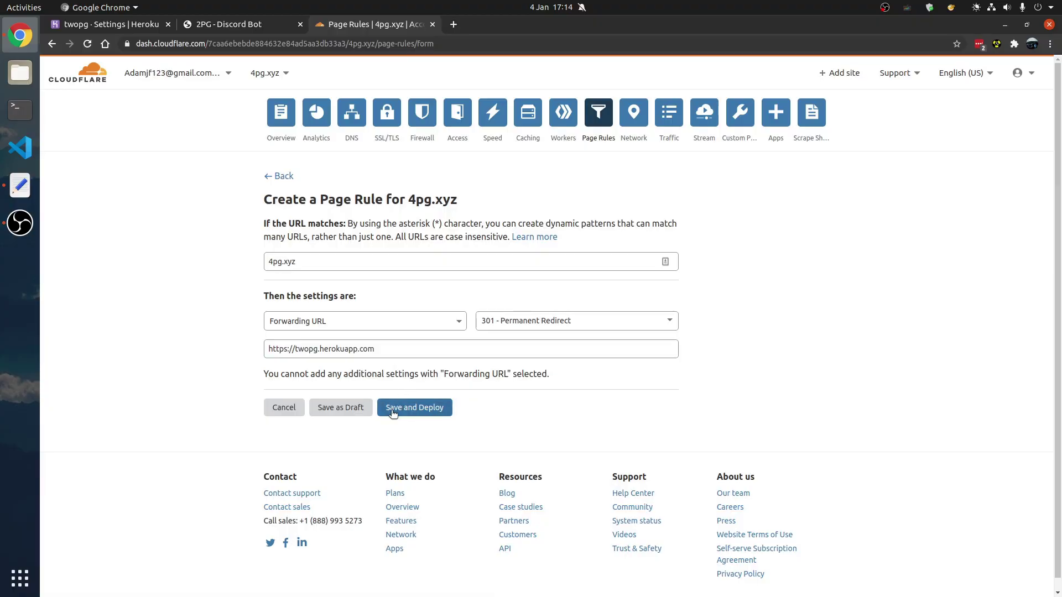
left_click(393, 413)
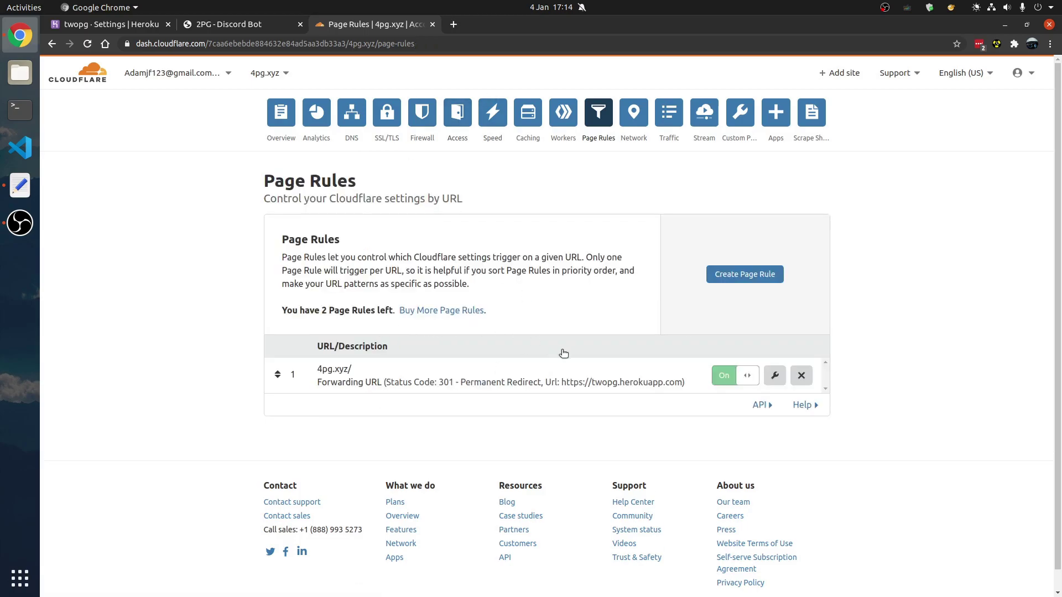
- Load 4pg.xyz in a new Chrome tab to test the redirect
left_click(642, 378)
left_click(453, 24)
type("4pg.xyz")
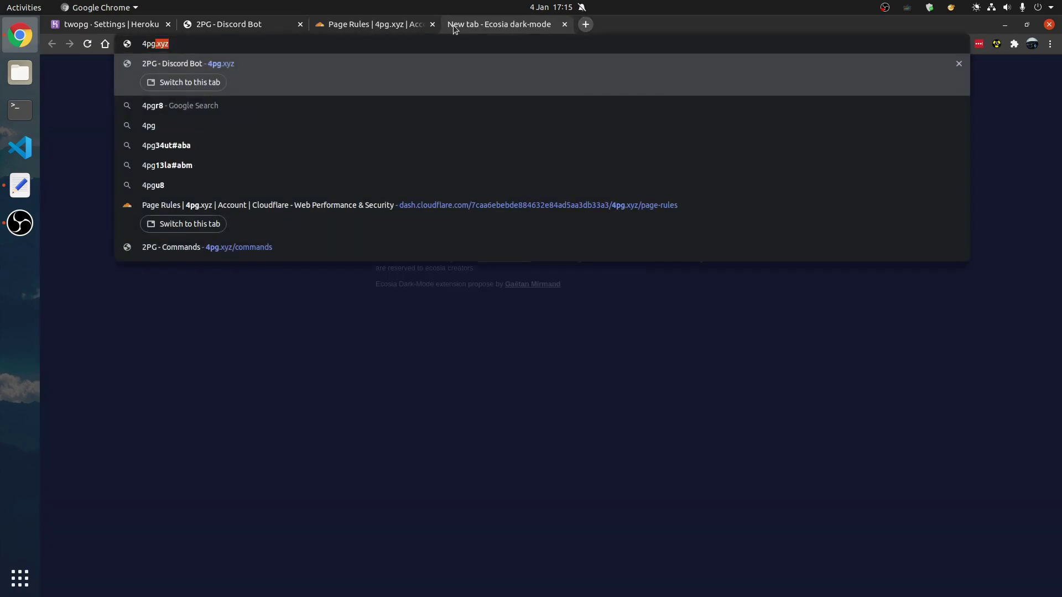
key("Return")
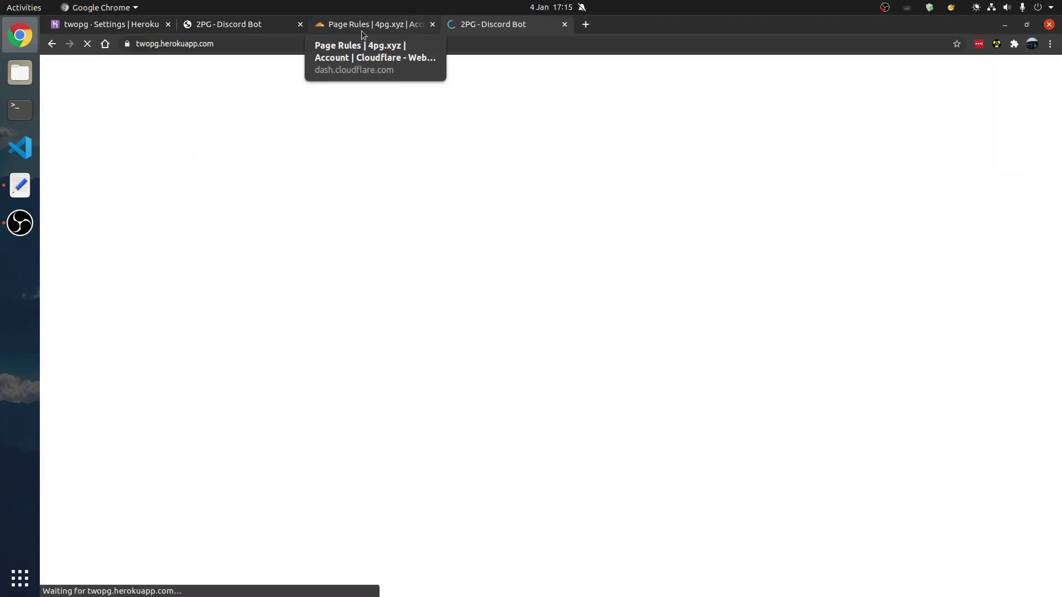
- Confirm the address bar shows twopg.herokuapp.com, comparing with the Cloudflare Page Rules tab
left_click(230, 46)
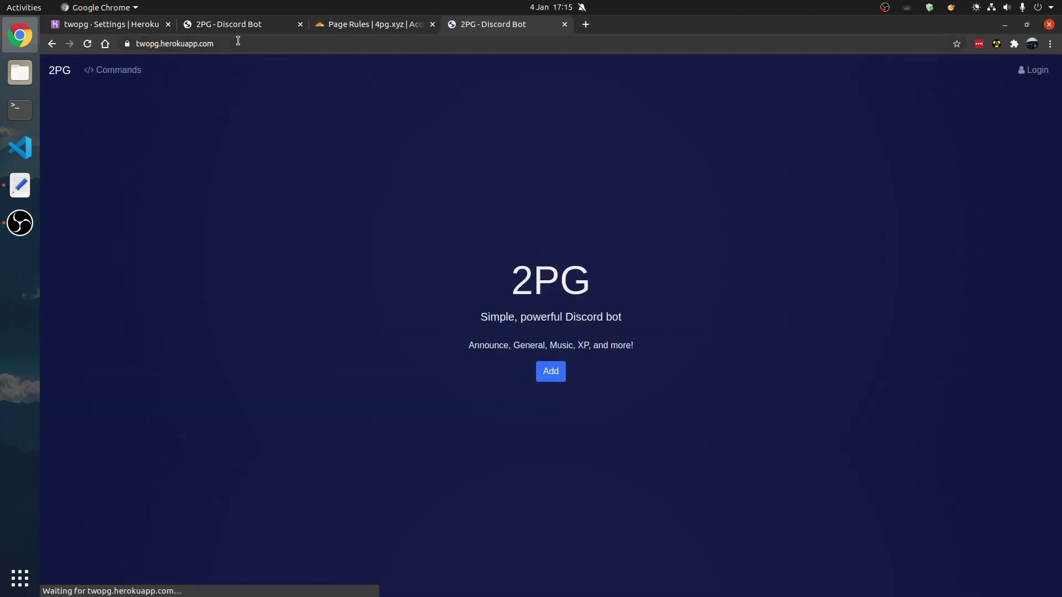
left_click_drag(224, 44, 139, 43)
left_click(402, 26)
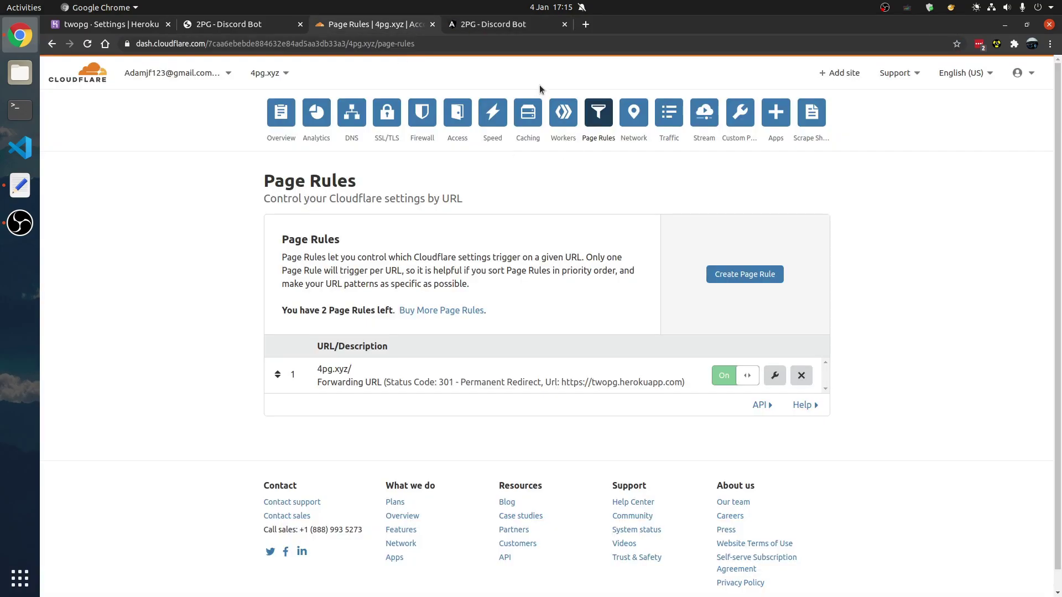
left_click(530, 25)
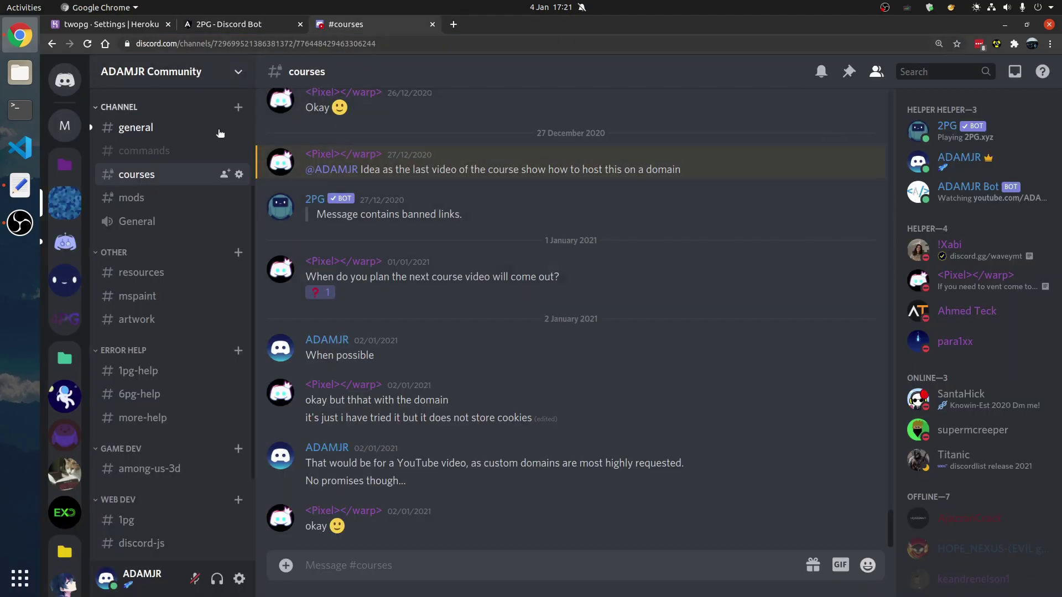
scroll(105, 182, "up", 3)
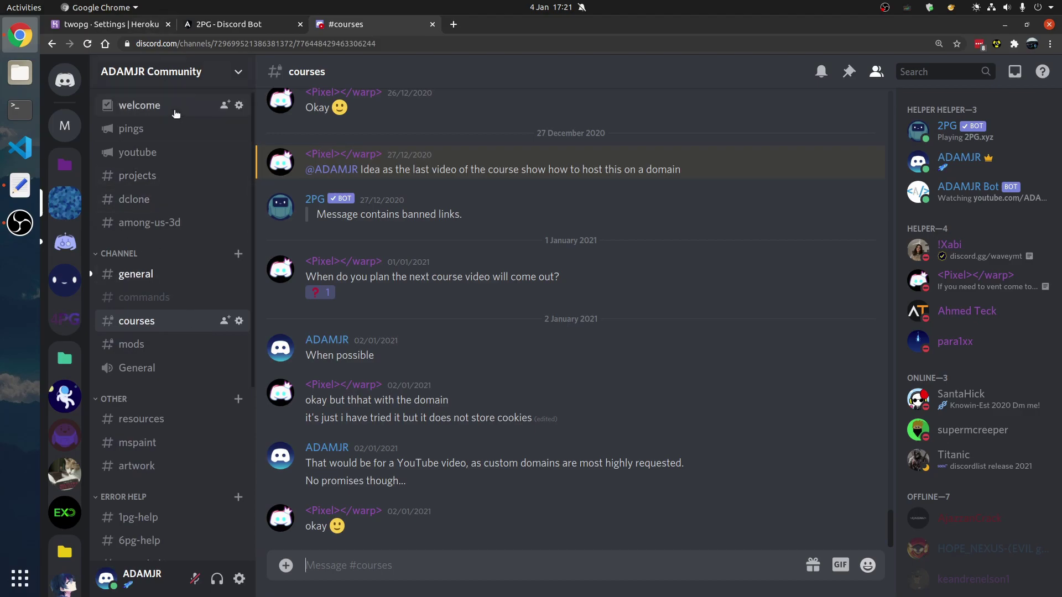